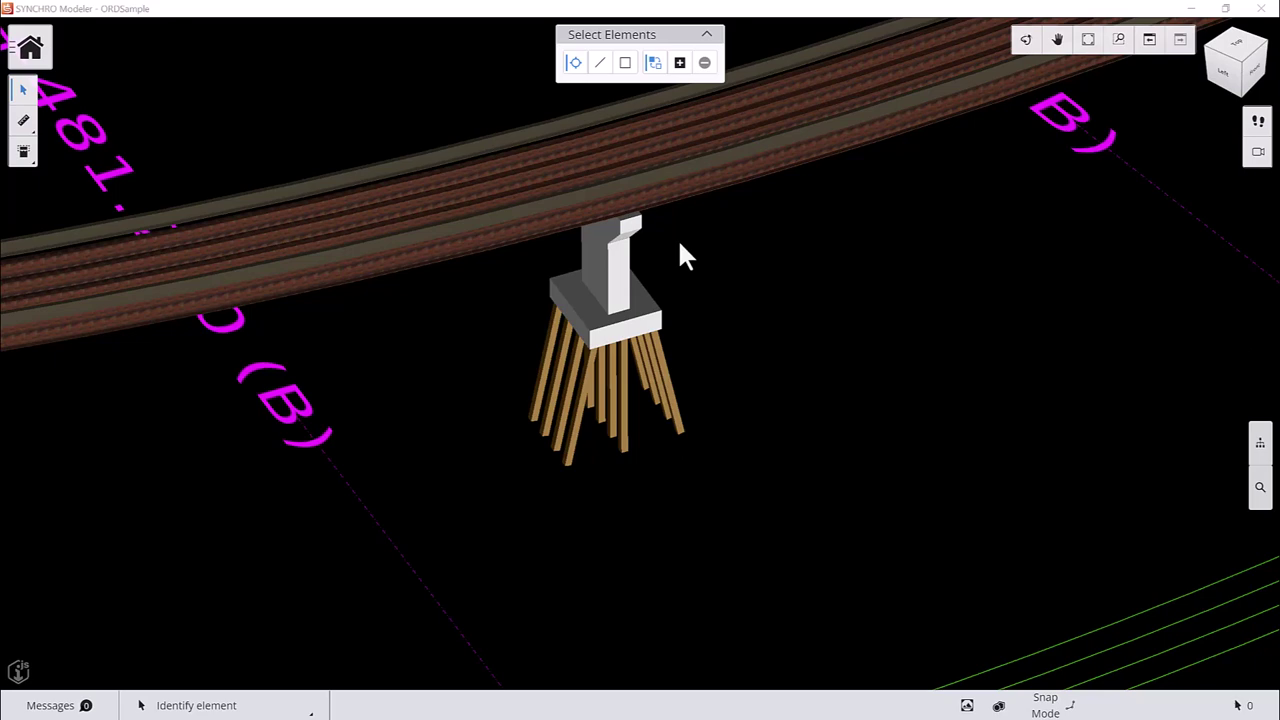
# Select the pile cap and review its properties
pyautogui.click(645, 320)
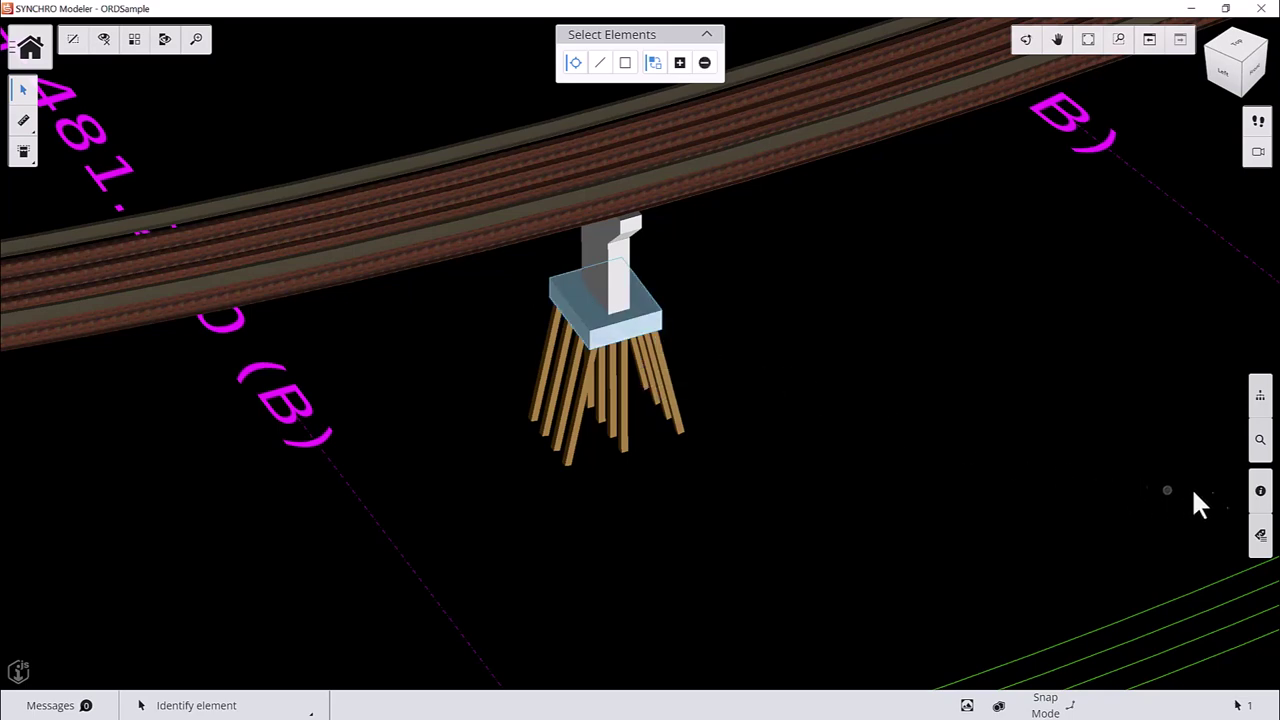
pyautogui.click(1259, 492)
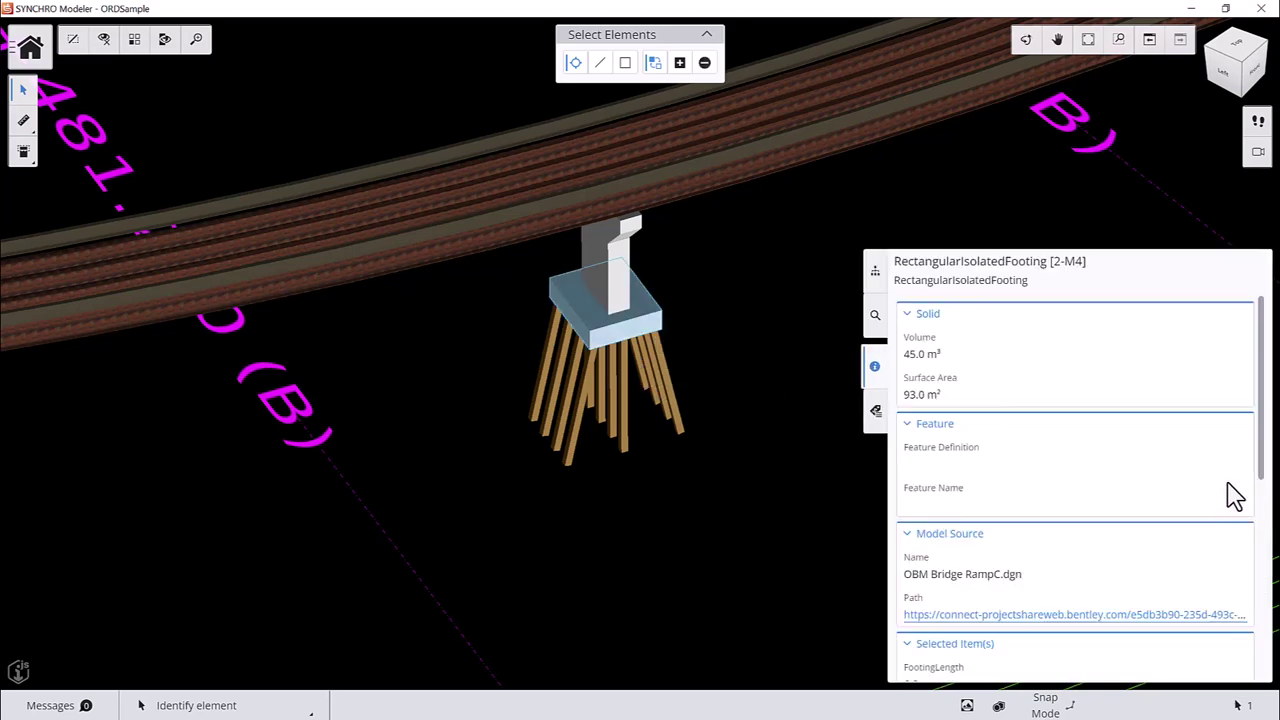
pyautogui.scroll(-5, 1047, 425)
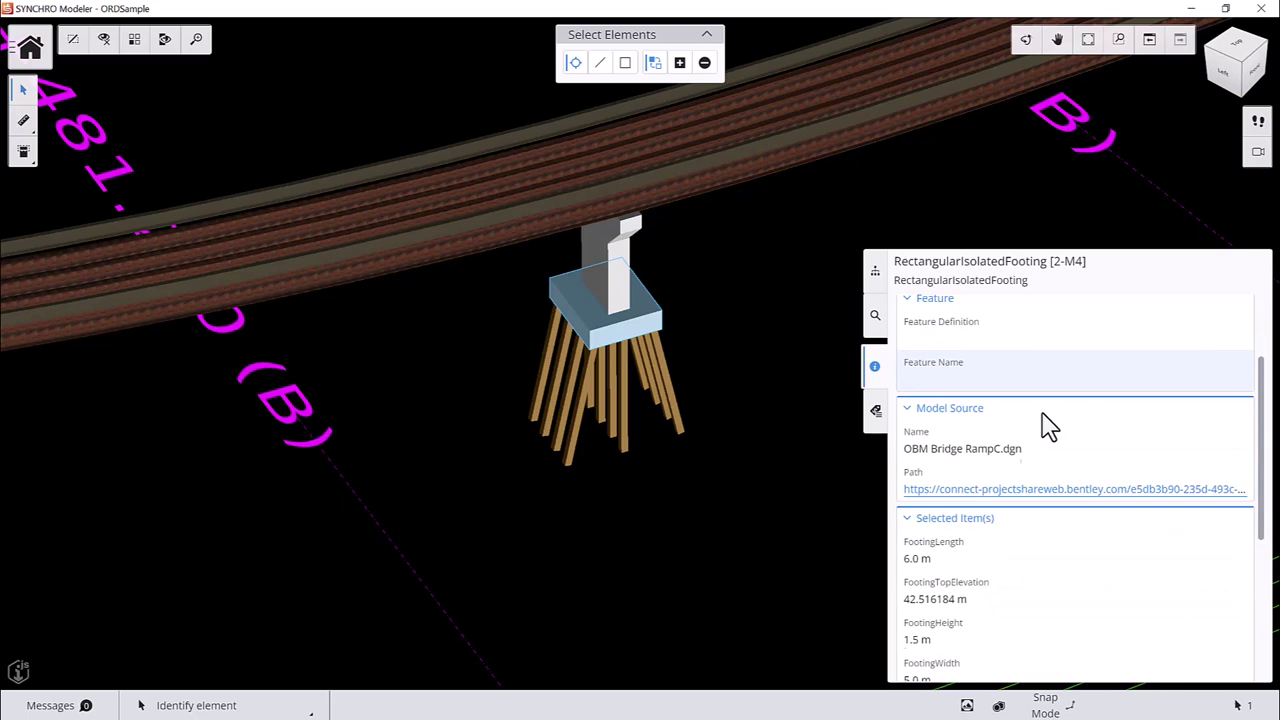
pyautogui.scroll(-4, 1049, 423)
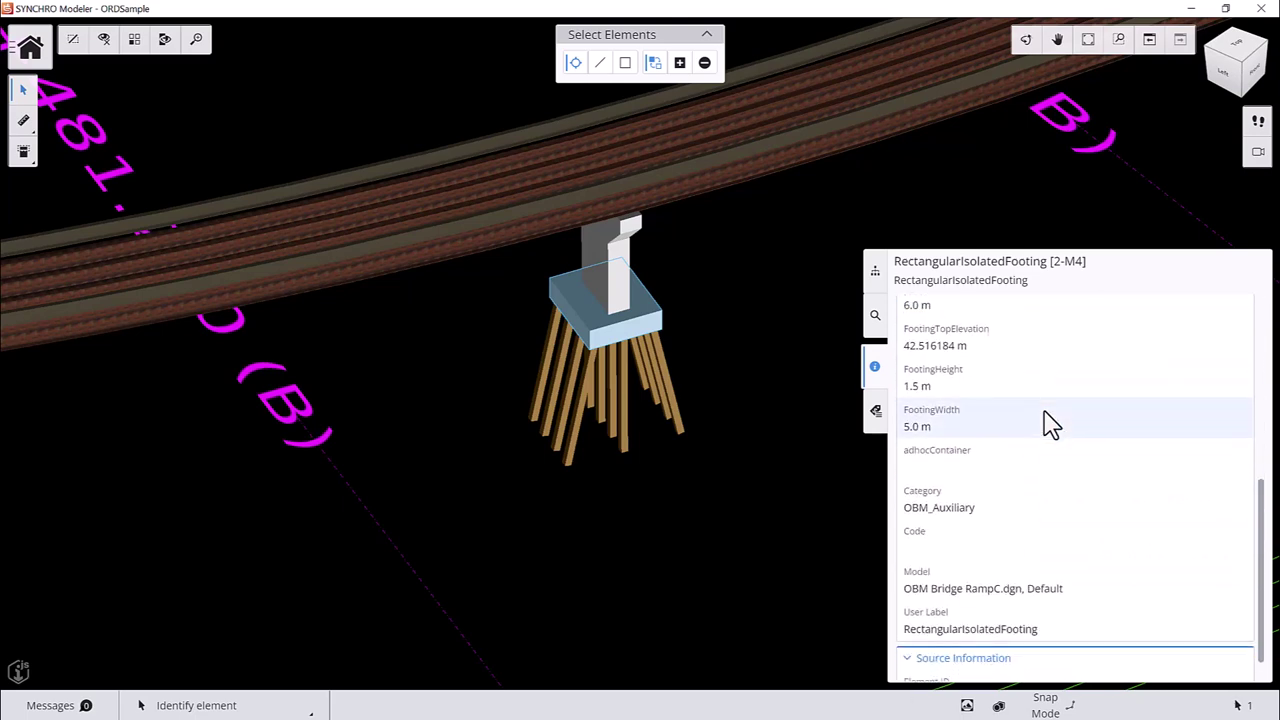
pyautogui.click(874, 368)
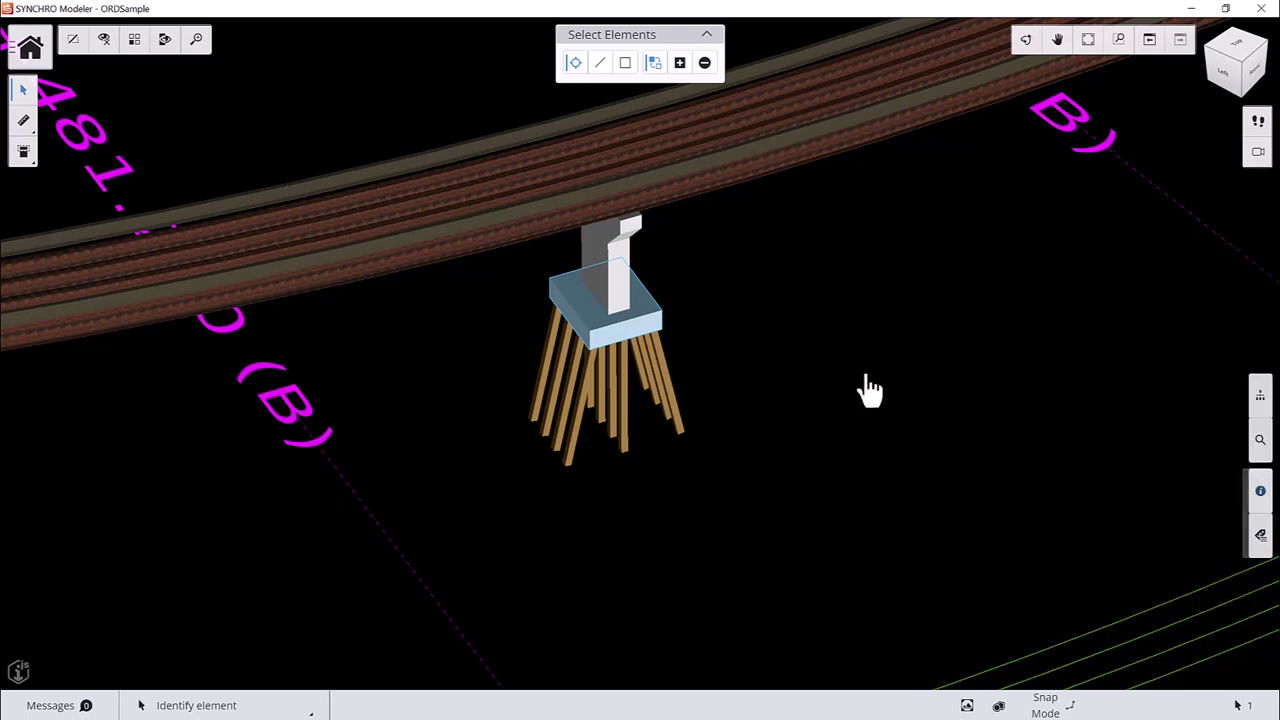
# Switch the model to grey display and start a Freehand slice
pyautogui.click(26, 55)
pyautogui.click(40, 222)
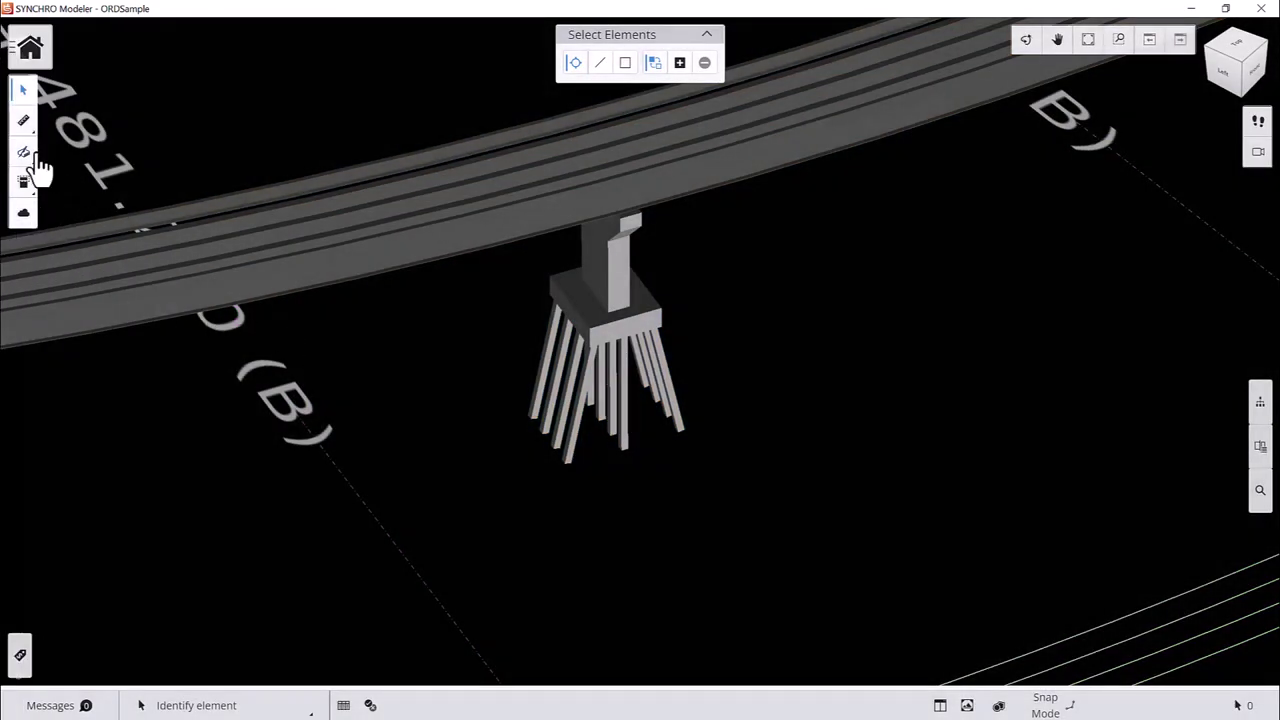
pyautogui.click(26, 154)
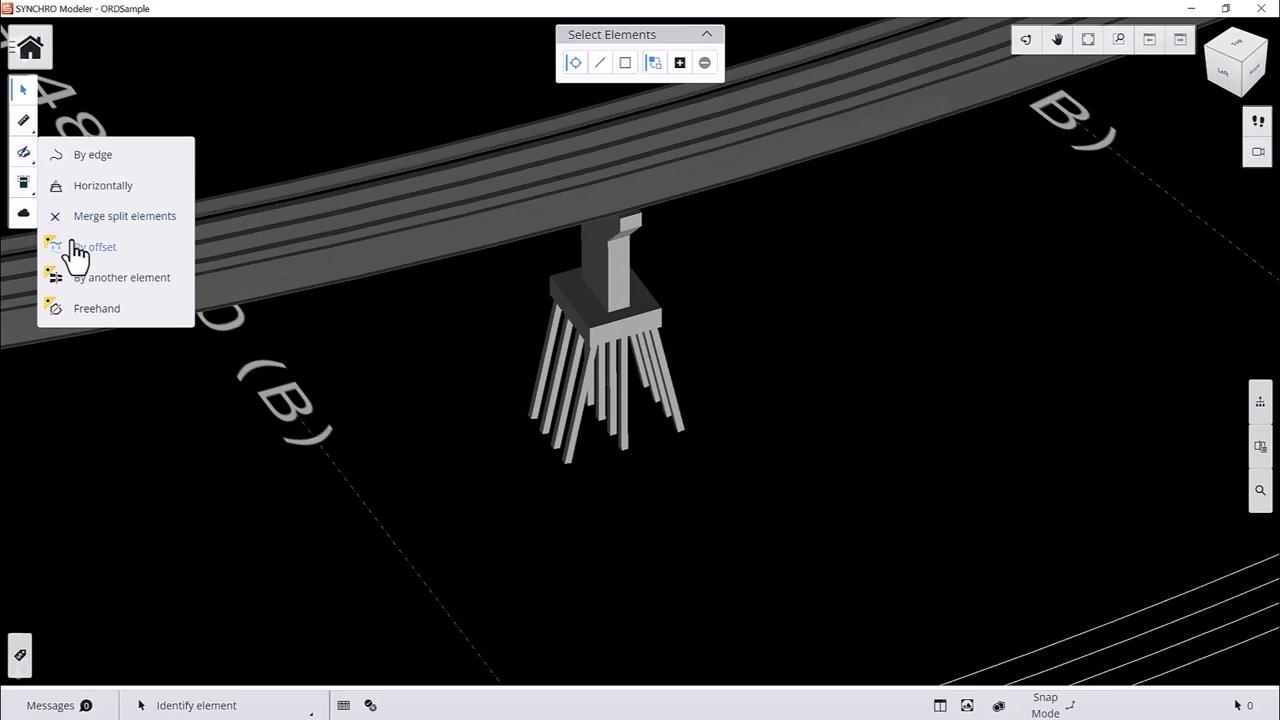
pyautogui.click(90, 310)
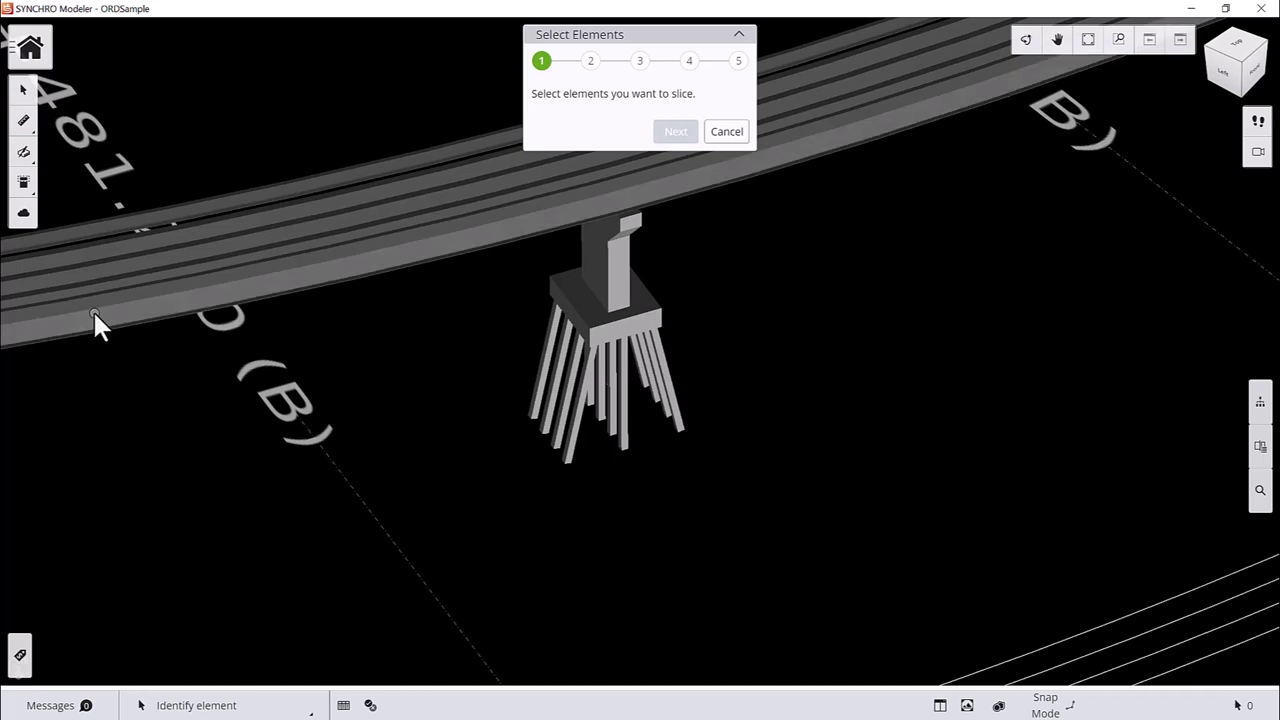
# Pick the pile cap as the element to slice and for point definition, keeping Freehand mode
pyautogui.click(574, 309)
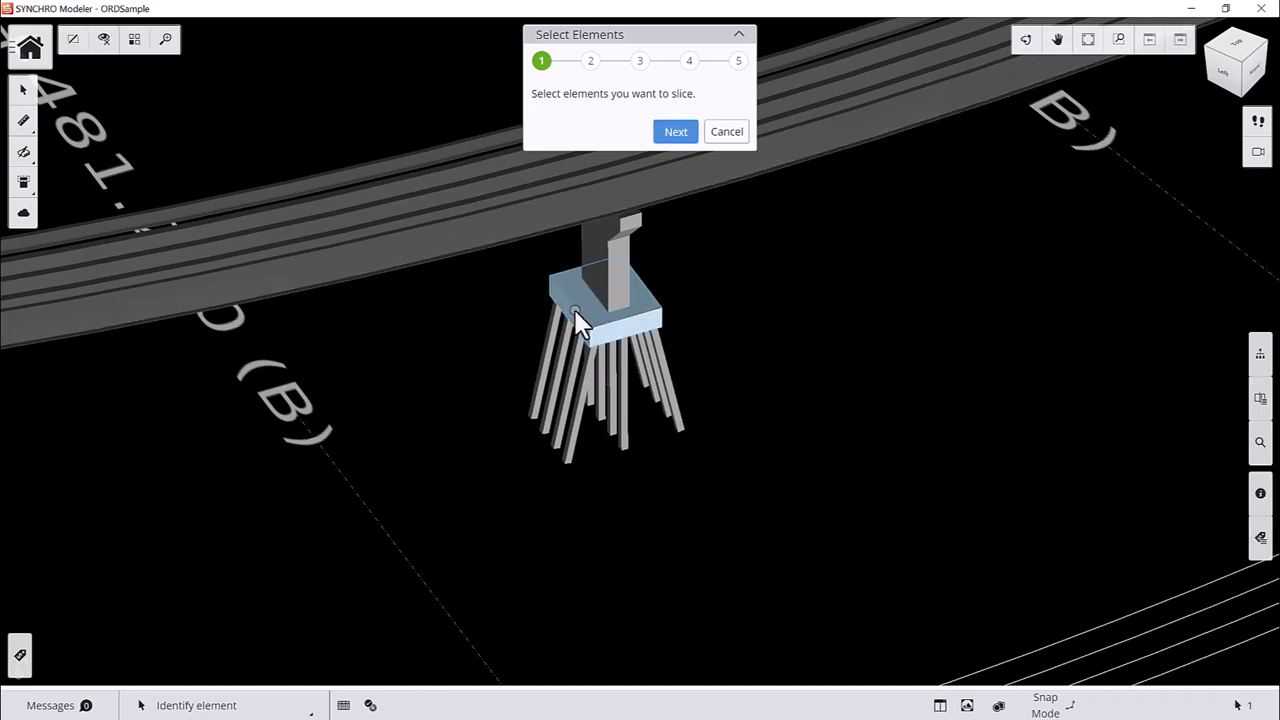
pyautogui.click(672, 132)
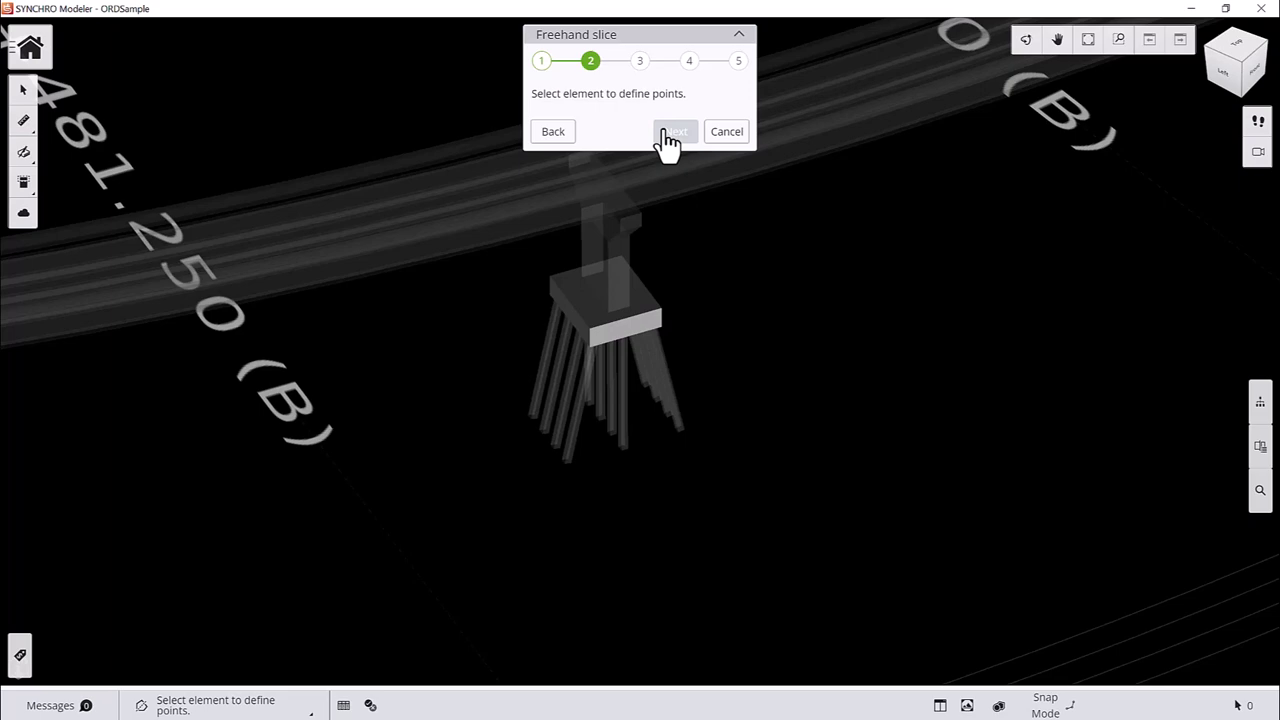
pyautogui.click(609, 318)
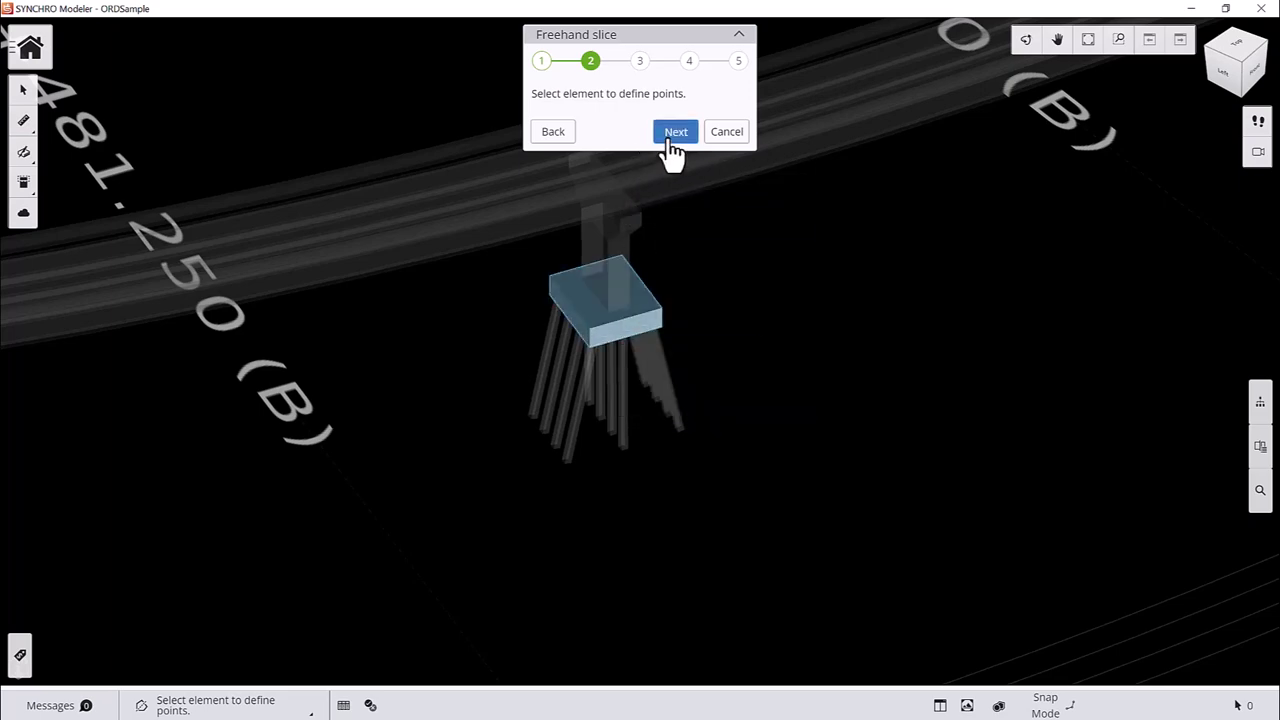
pyautogui.click(671, 145)
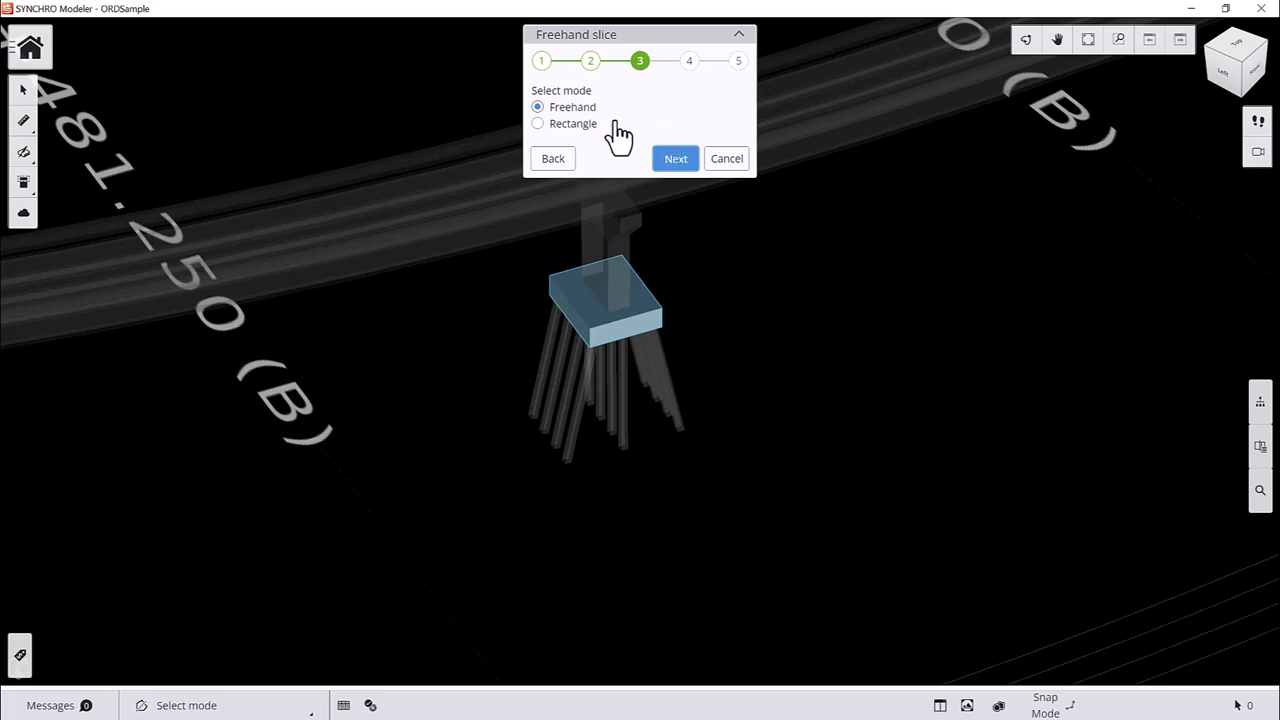
pyautogui.click(661, 165)
pyautogui.click(662, 163)
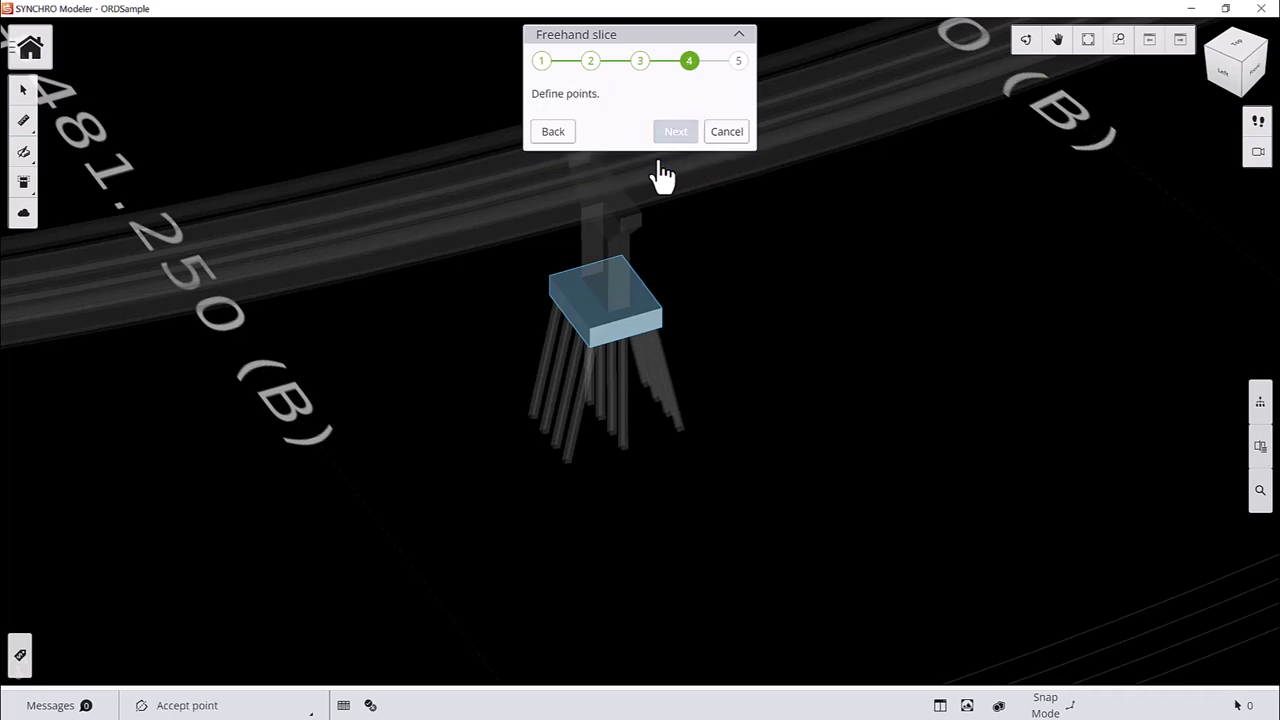
# Draw a two-segment slice line of 3.473 m and 3.25 m across the cap's top face
pyautogui.scroll(5, 588, 294)
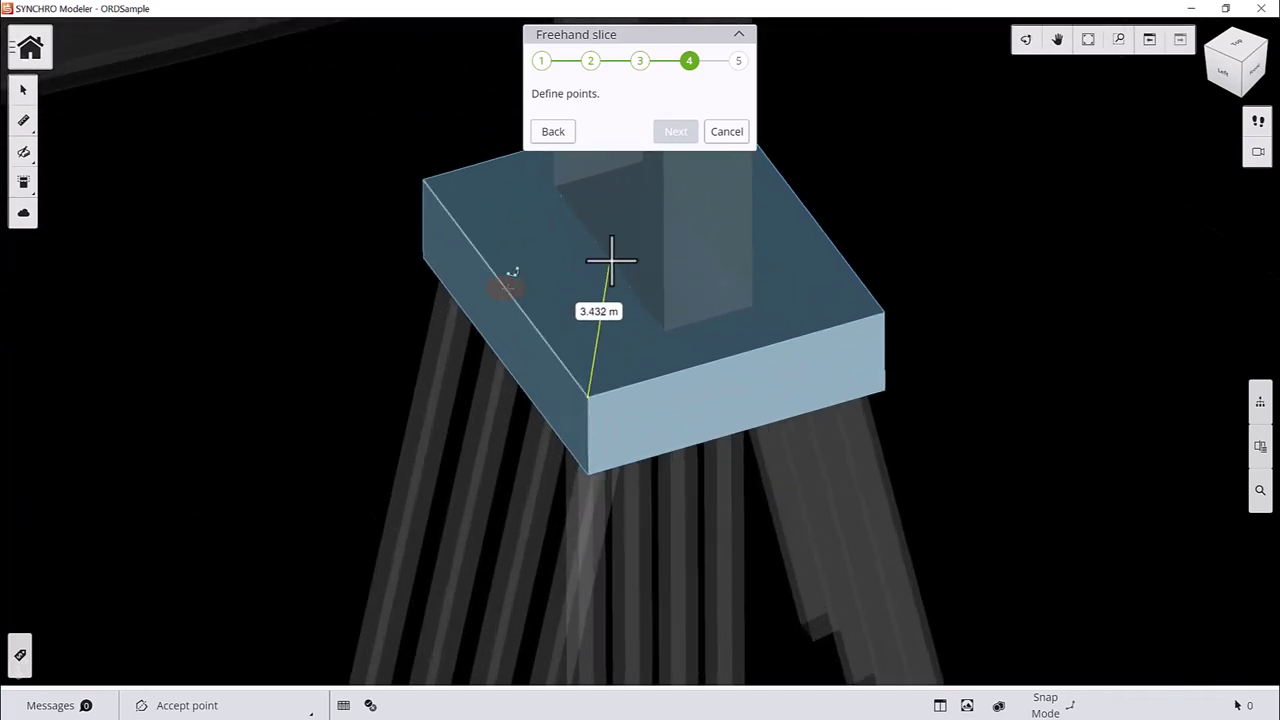
pyautogui.click(608, 259)
pyautogui.keyDown('shift'); pyautogui.moveTo(569, 243); pyautogui.dragTo(569, 286, button='middle'); pyautogui.keyUp('shift')
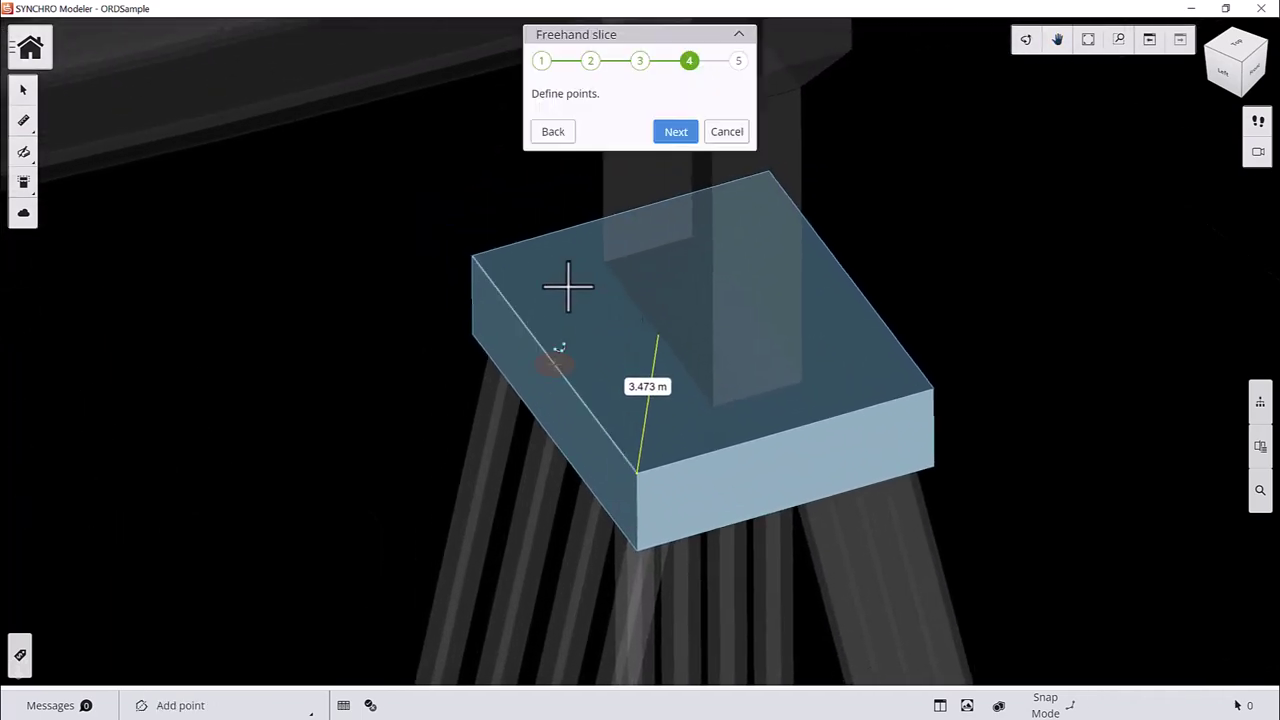
pyautogui.click(471, 255)
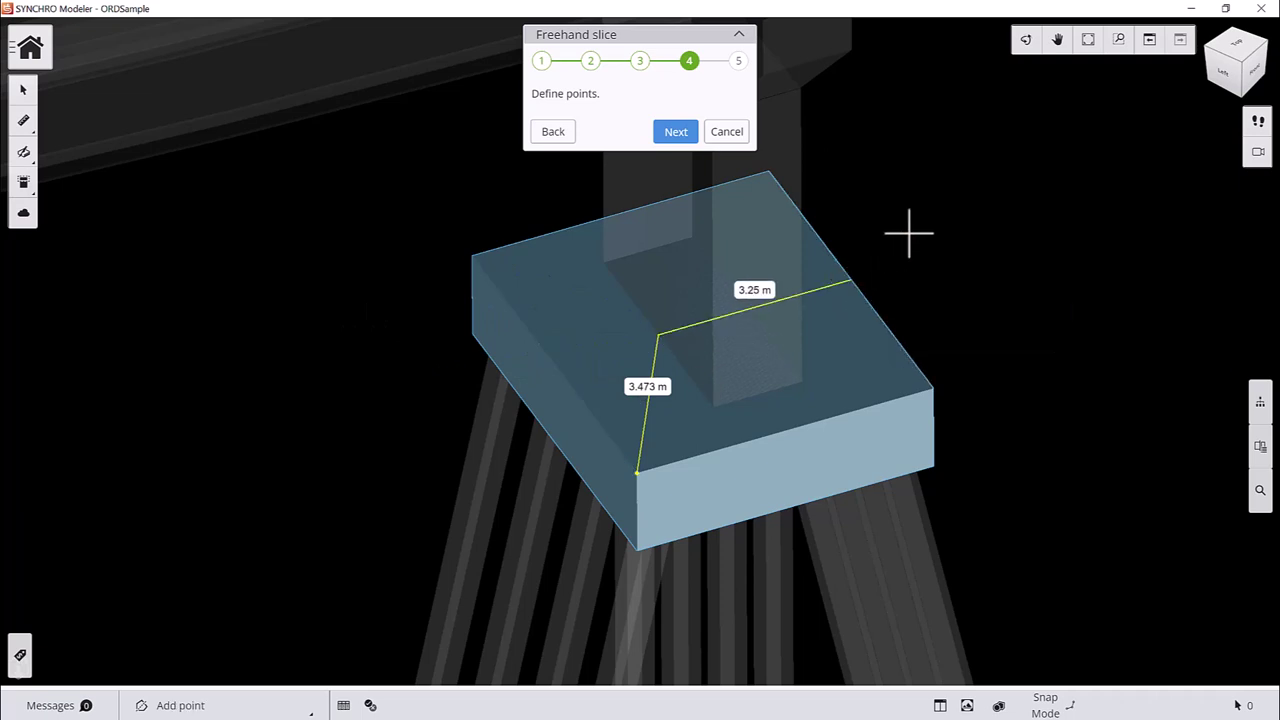
pyautogui.click(677, 136)
pyautogui.click(677, 136)
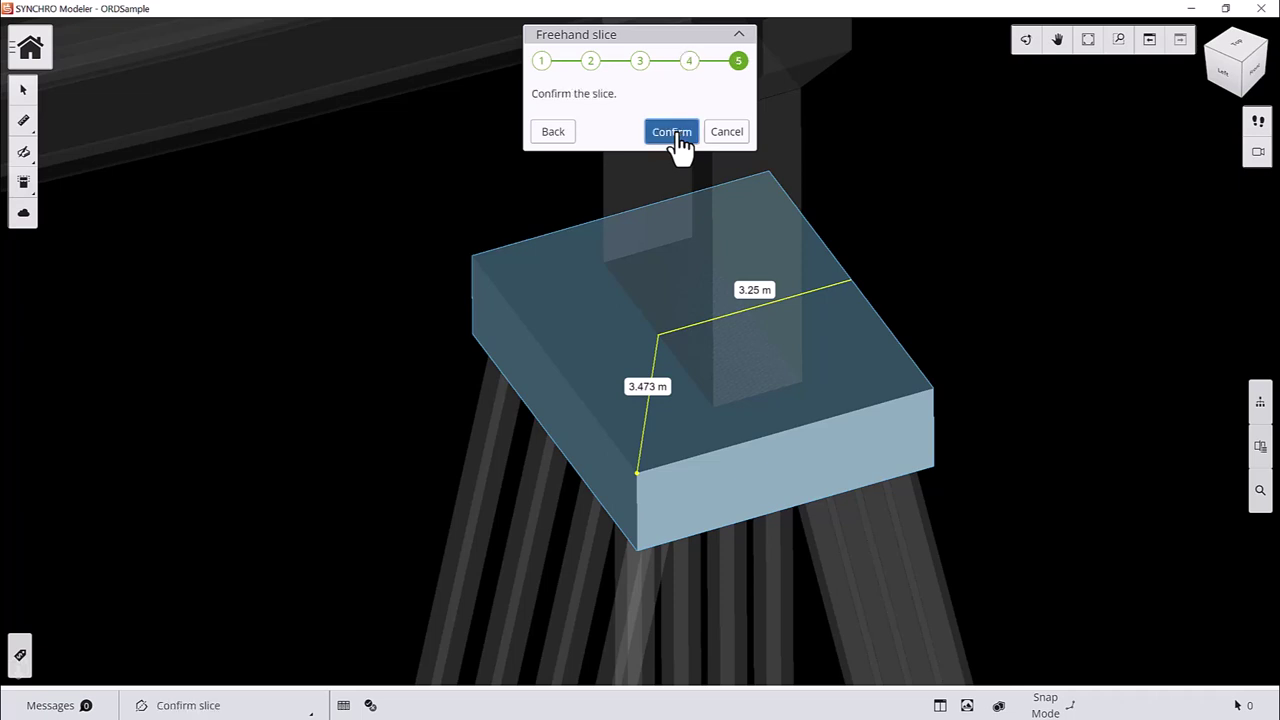
# Apply the freehand slice and check each of the two resulting cap parts
pyautogui.click(675, 136)
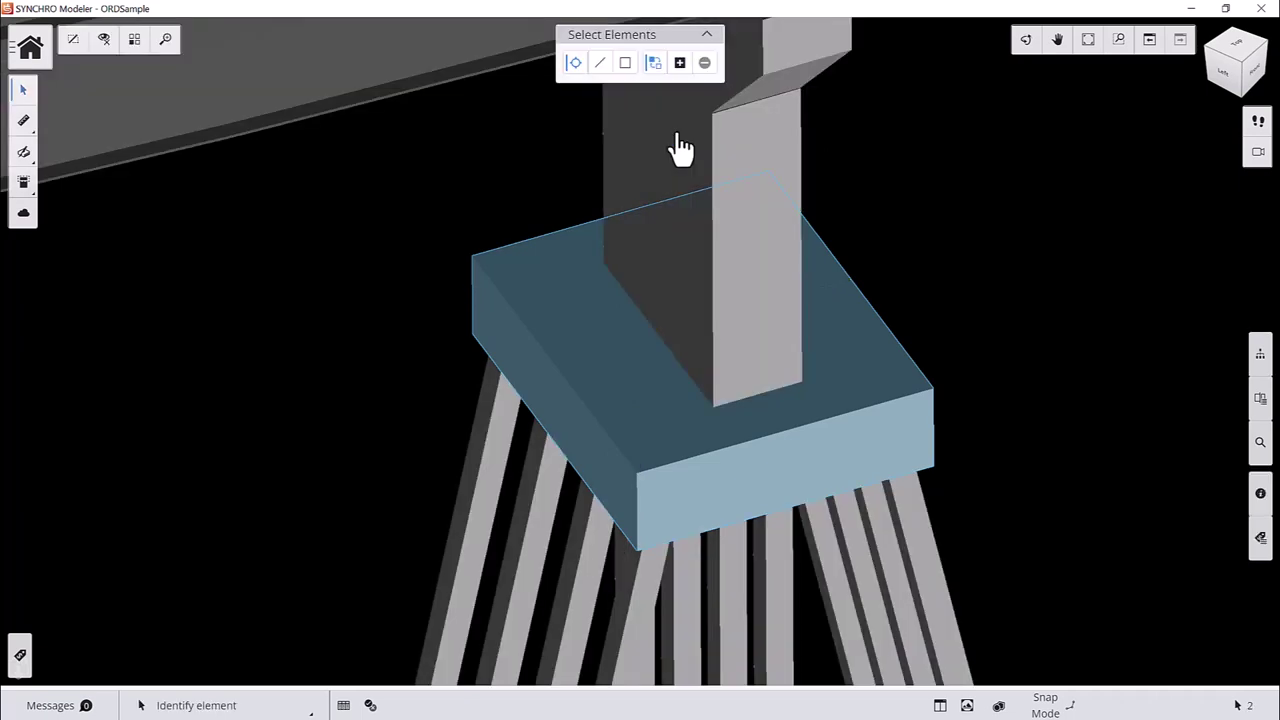
pyautogui.click(954, 240)
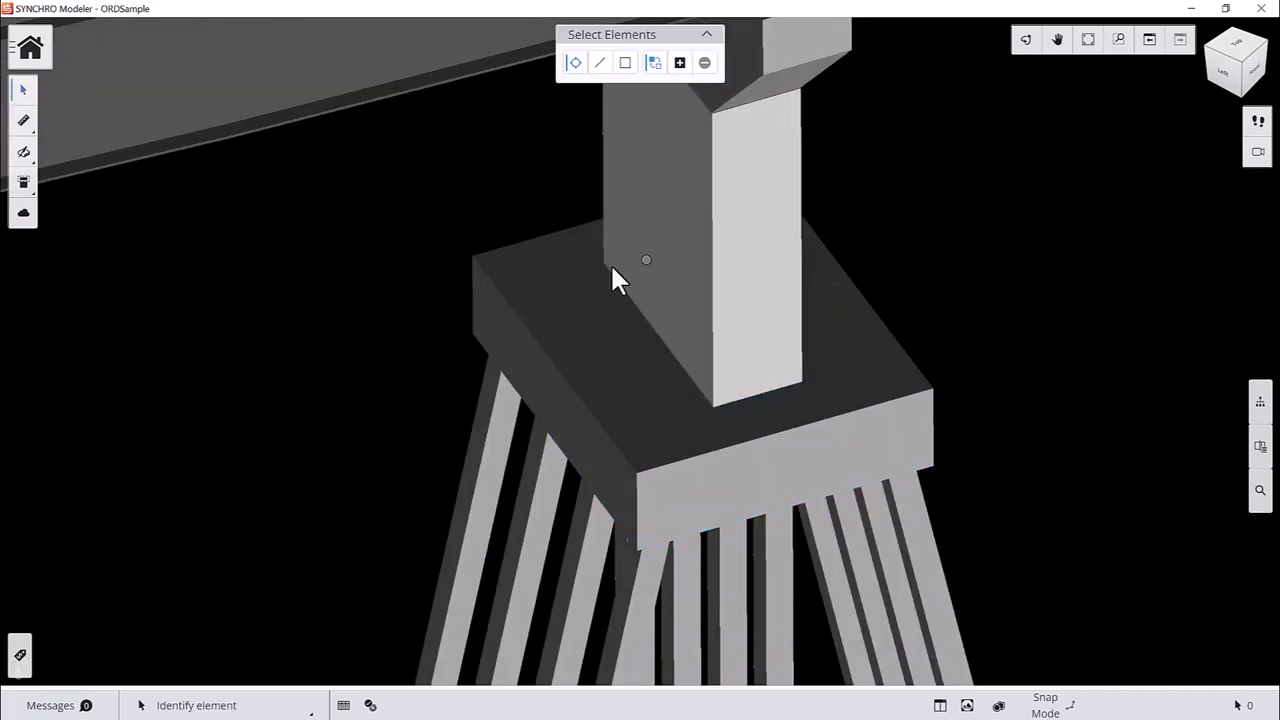
pyautogui.click(569, 277)
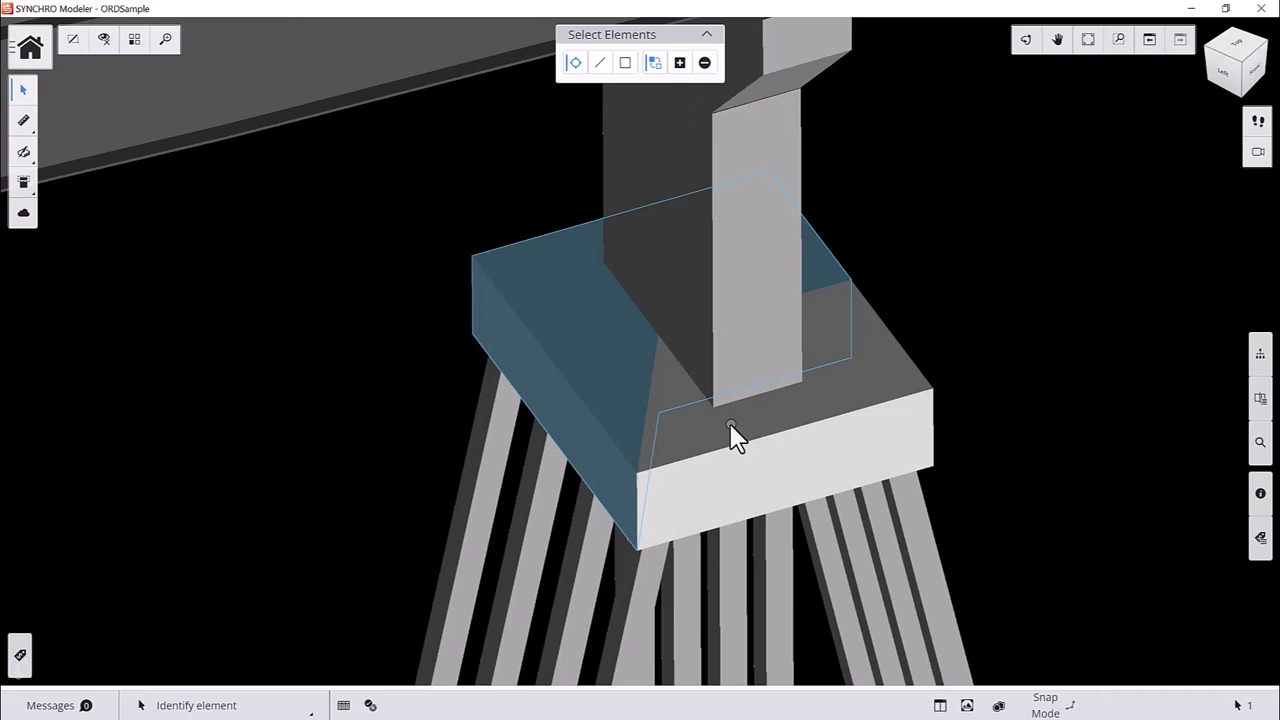
pyautogui.click(726, 354)
pyautogui.click(351, 453)
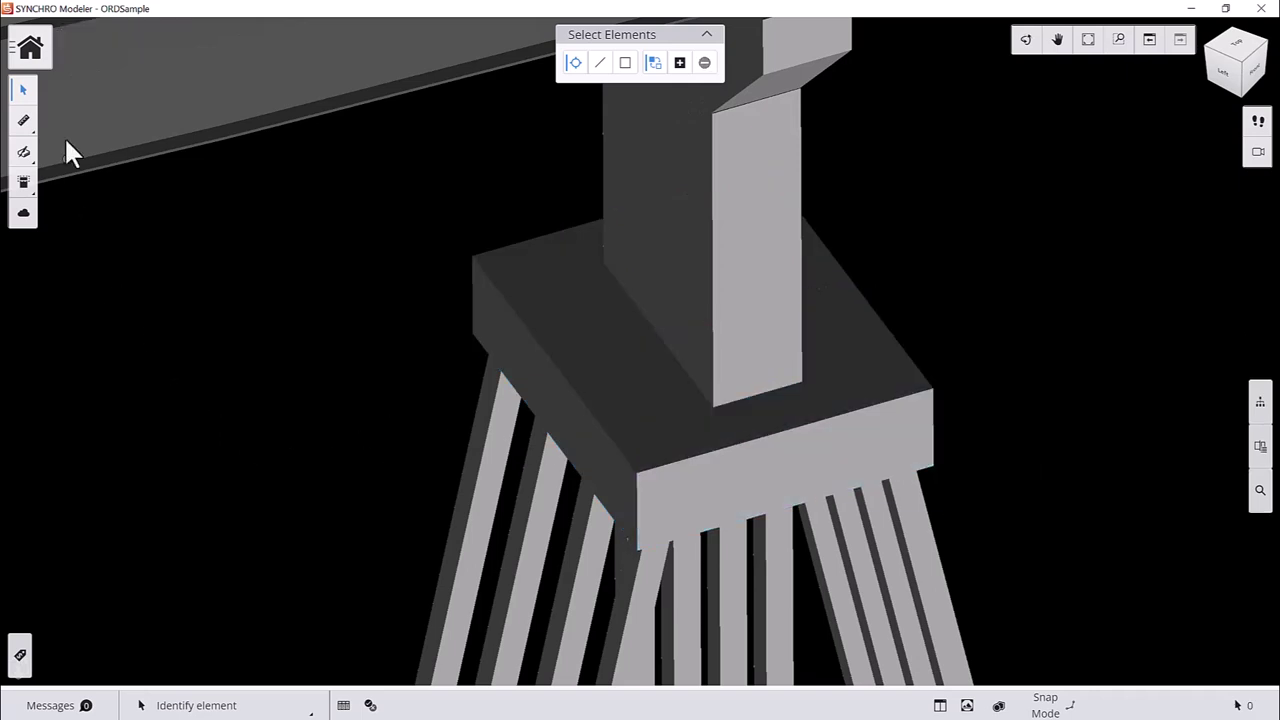
# Merge the pile cap's split parts back into one footing
pyautogui.click(22, 166)
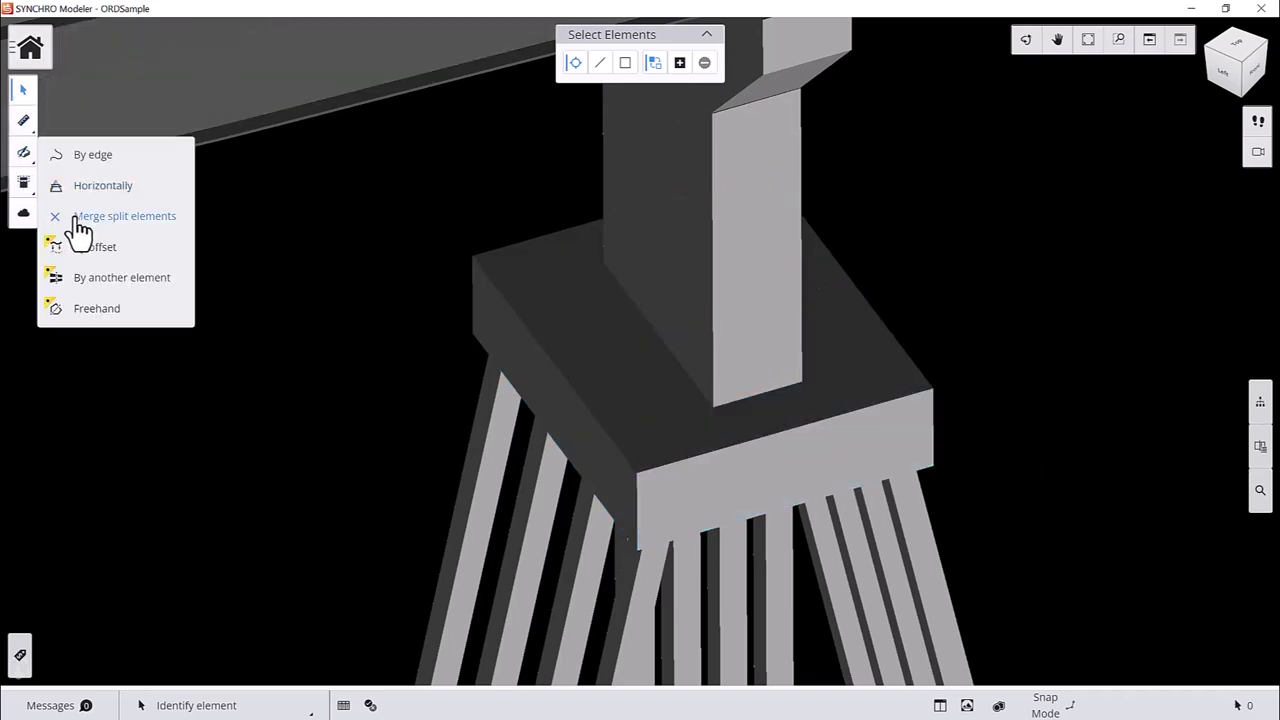
pyautogui.click(80, 216)
pyautogui.click(562, 376)
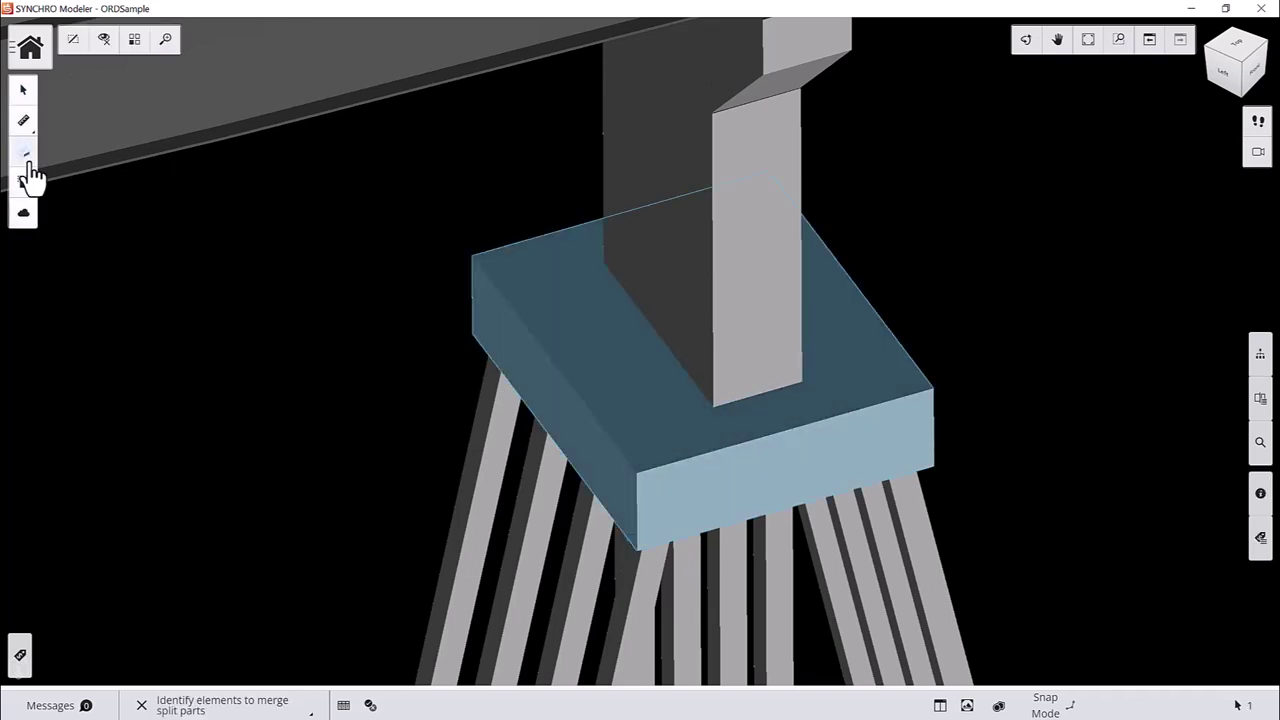
# Start a new freehand slice on the footing using Rectangle mode
pyautogui.click(26, 160)
pyautogui.click(100, 310)
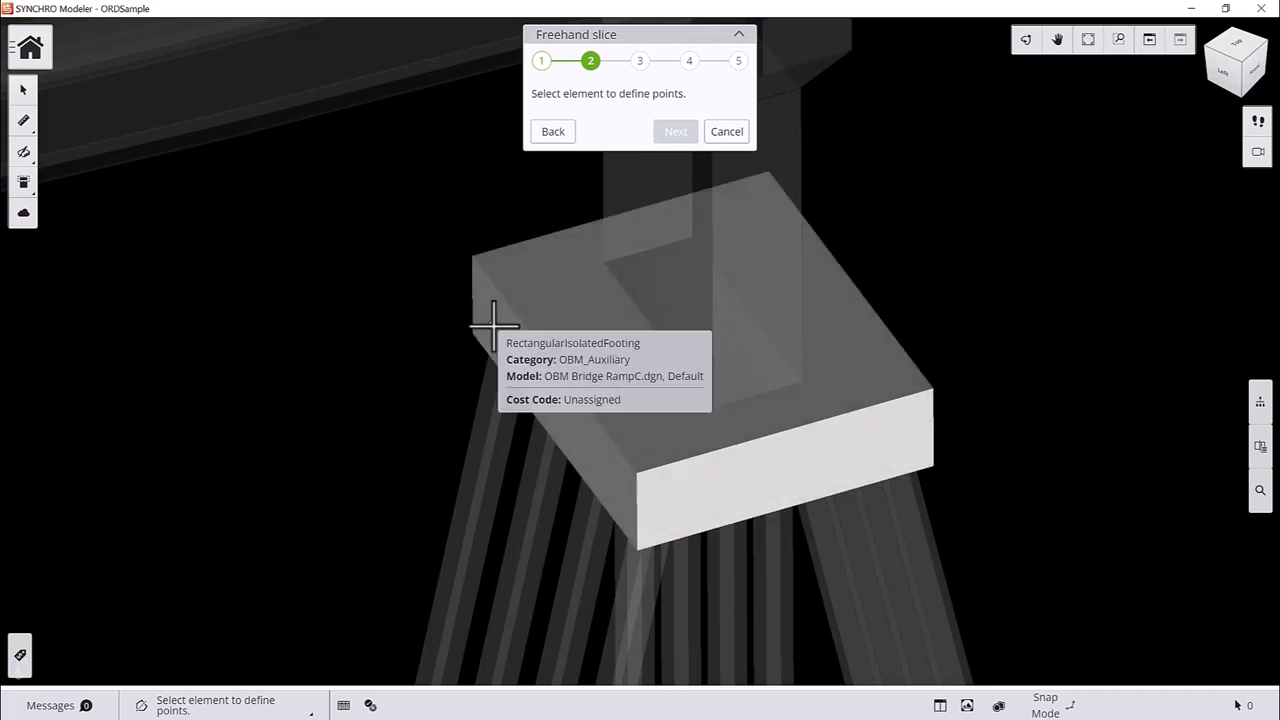
pyautogui.click(491, 316)
pyautogui.click(665, 136)
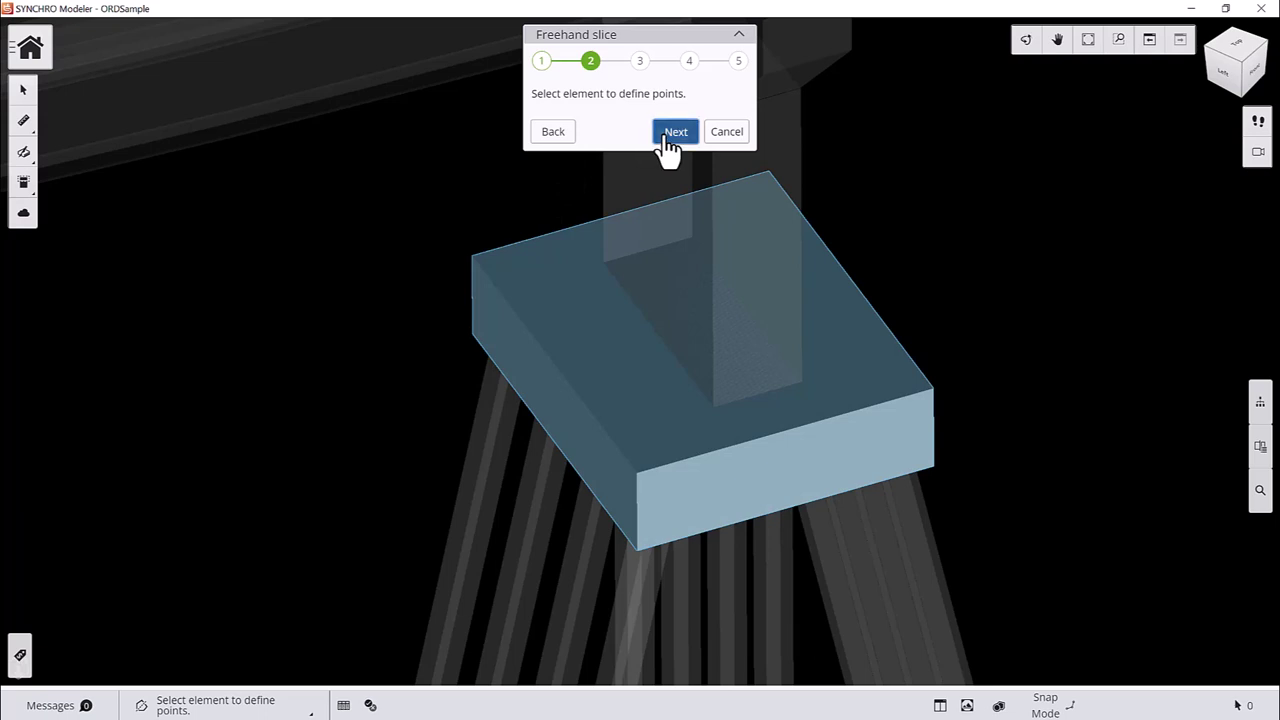
pyautogui.click(589, 127)
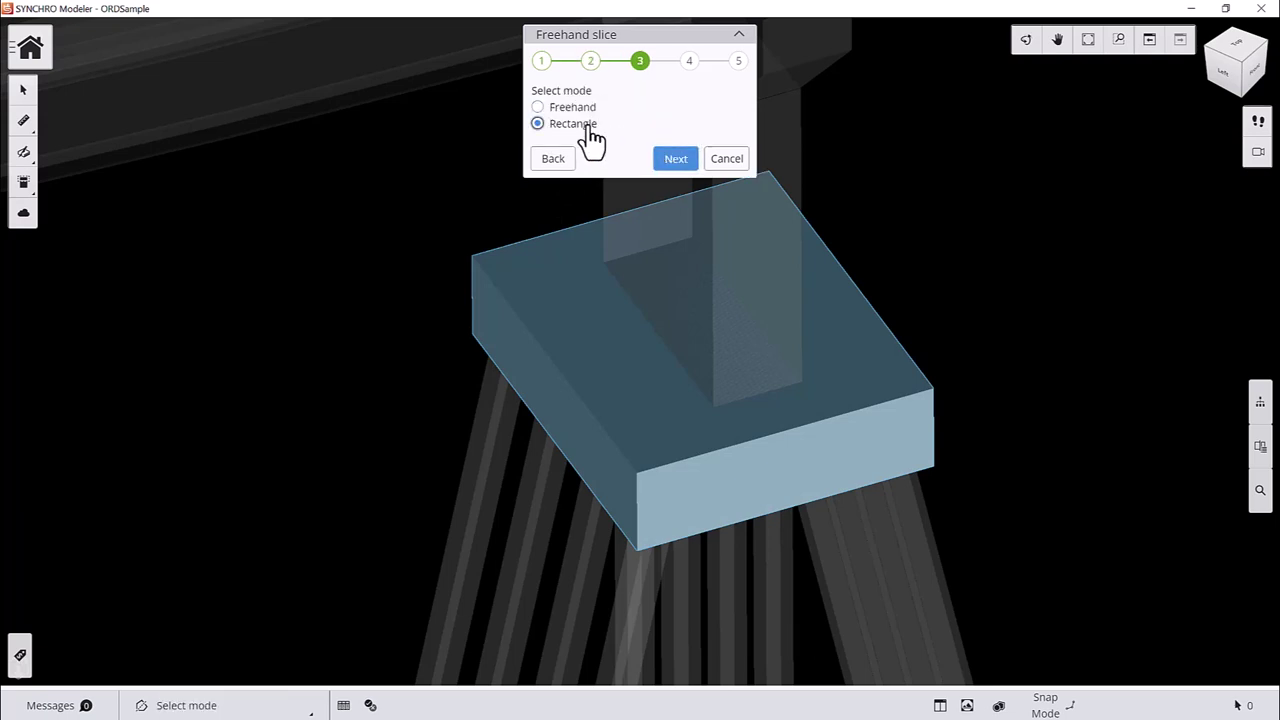
pyautogui.click(668, 160)
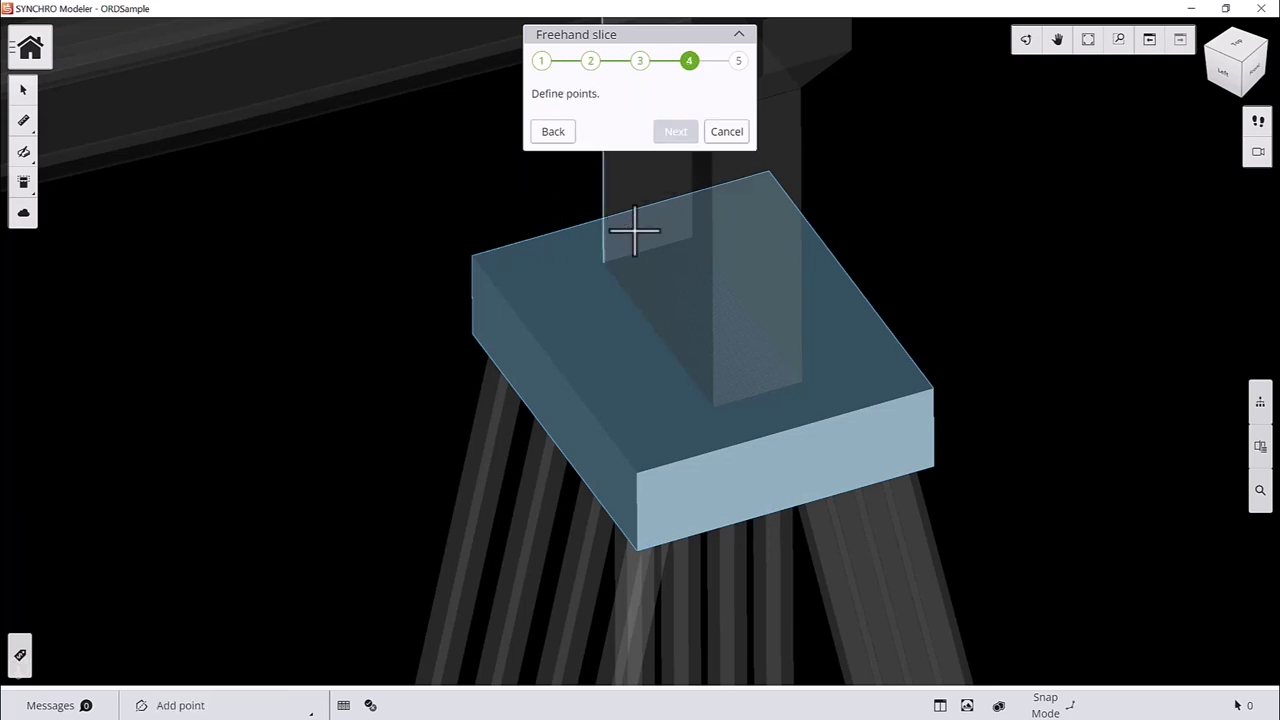
# Outline the rectangular slice on the footing with a 1.6 m width and proceed to confirmation
pyautogui.click(640, 470)
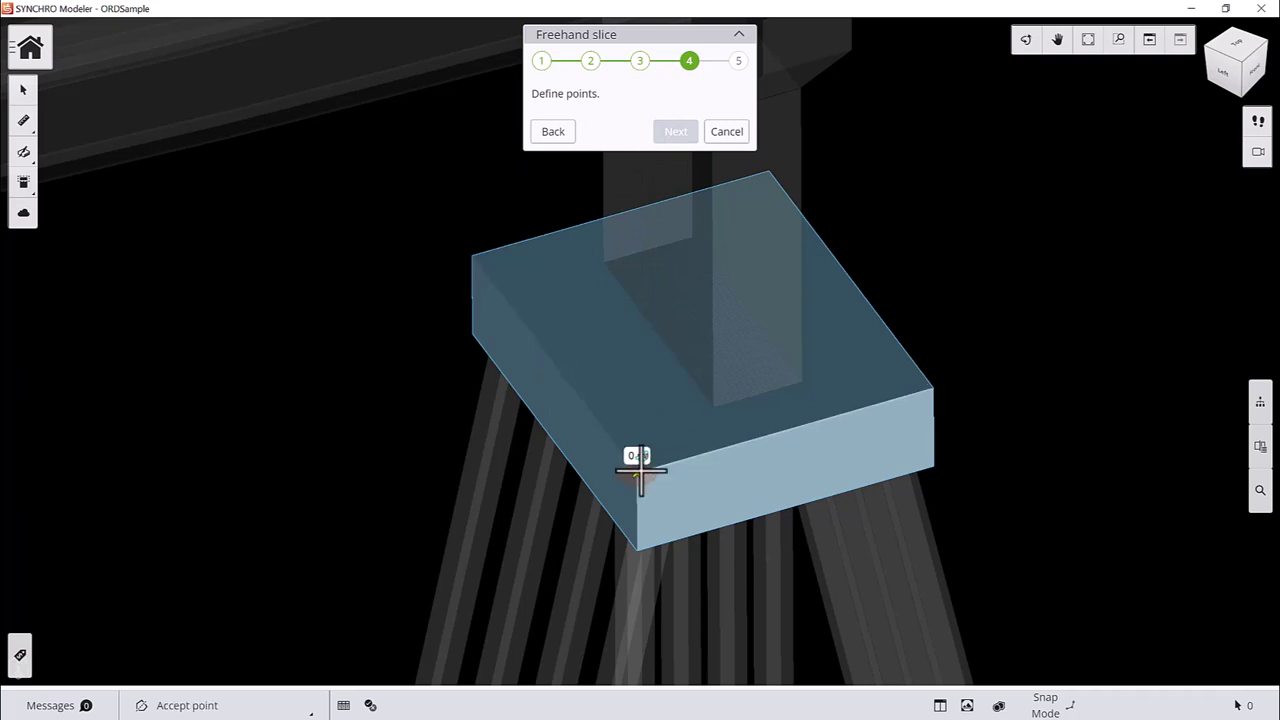
pyautogui.click(640, 548)
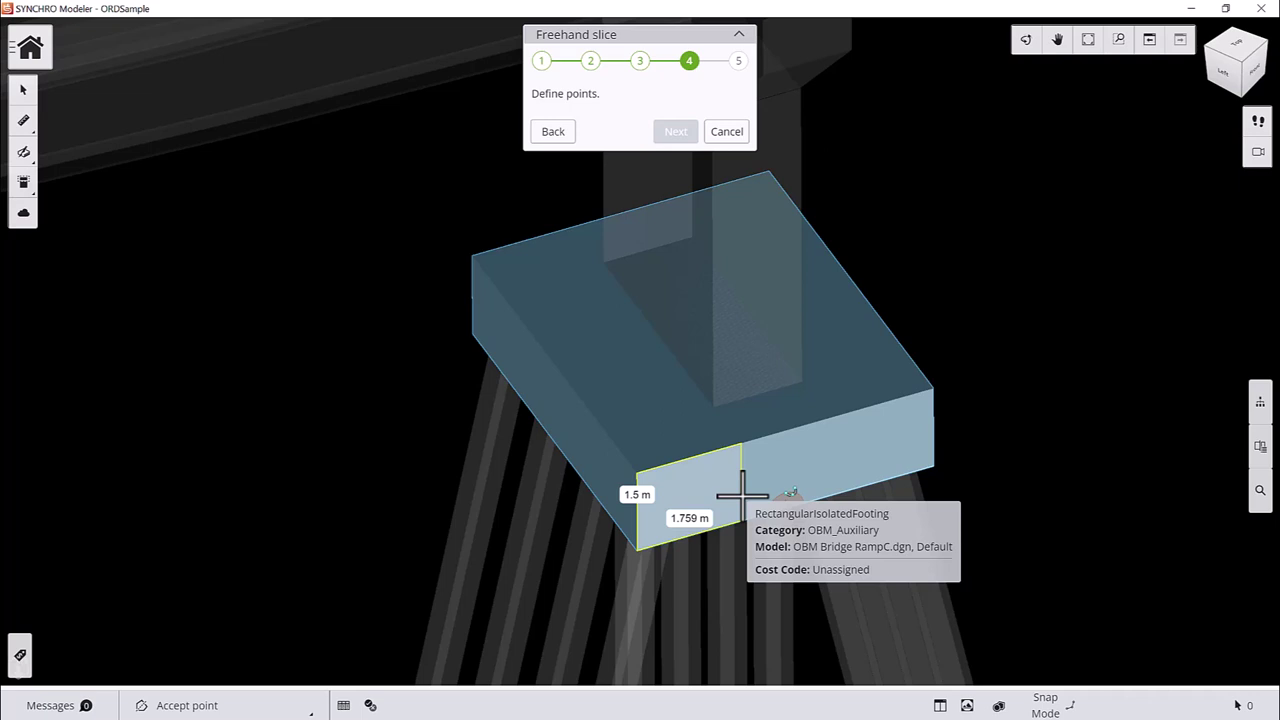
pyautogui.write('1.')
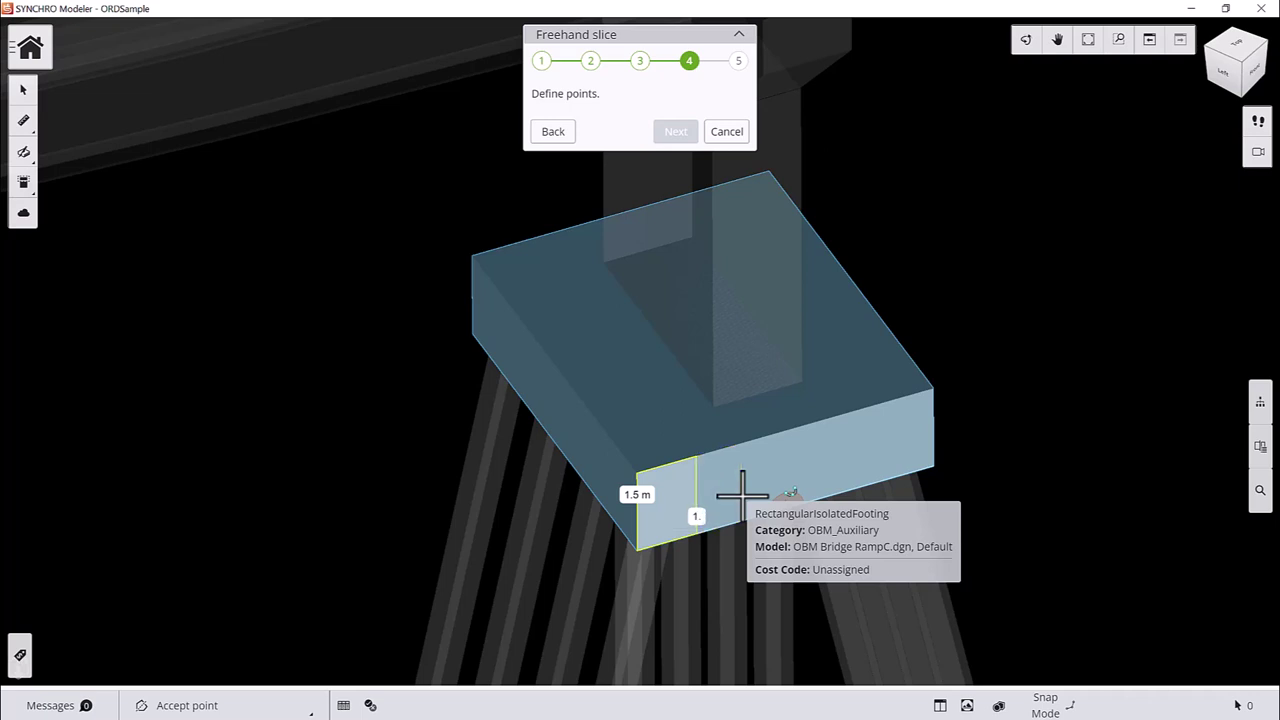
pyautogui.write('6')
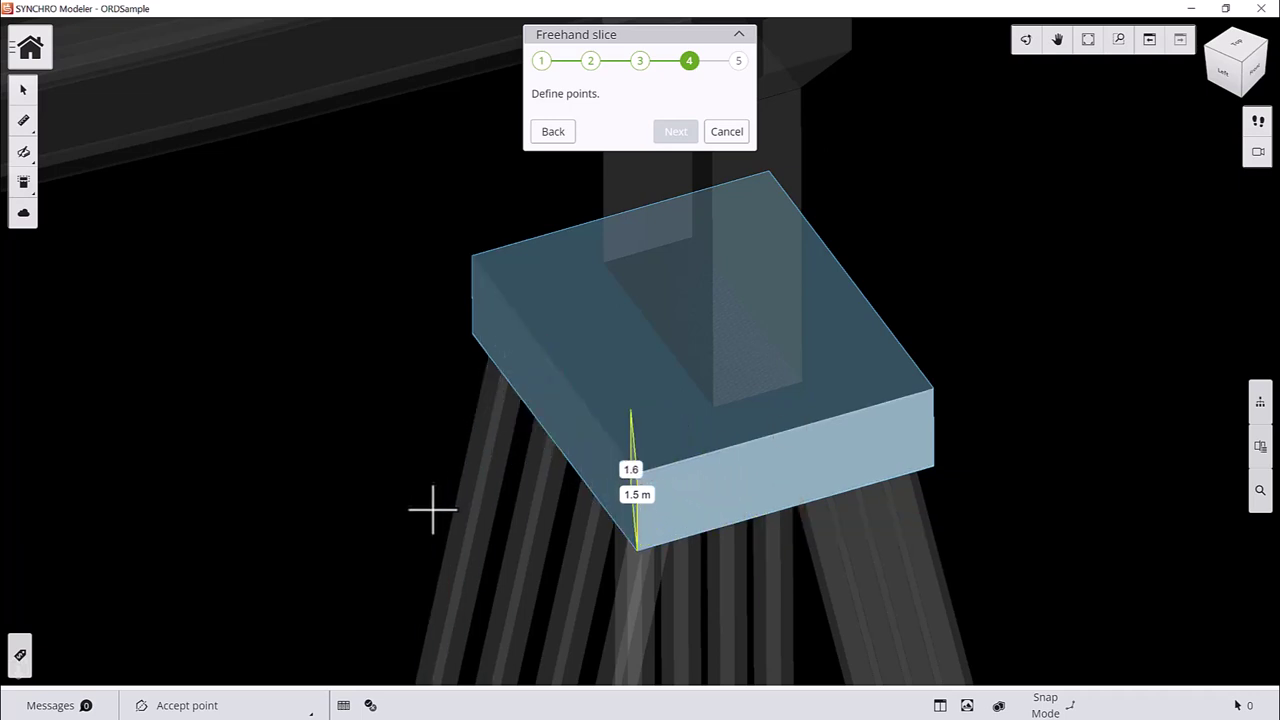
pyautogui.click(708, 451)
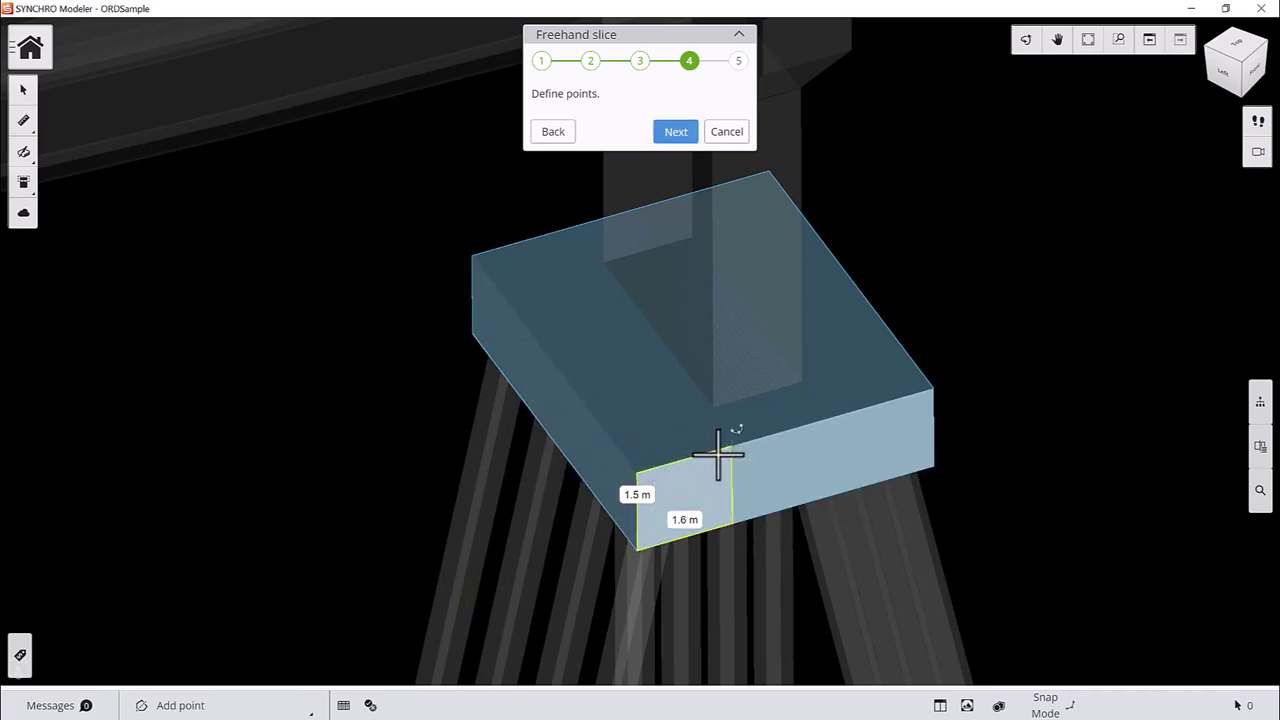
pyautogui.click(676, 134)
pyautogui.click(674, 133)
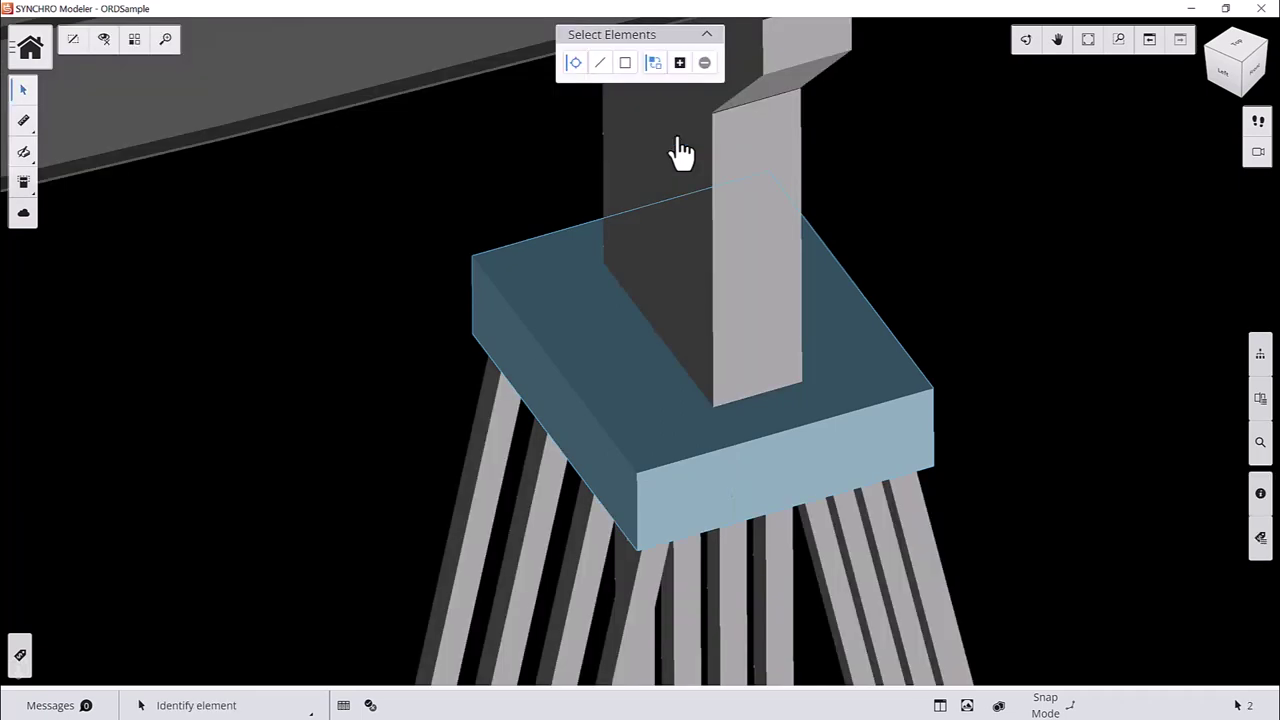
pyautogui.click(595, 358)
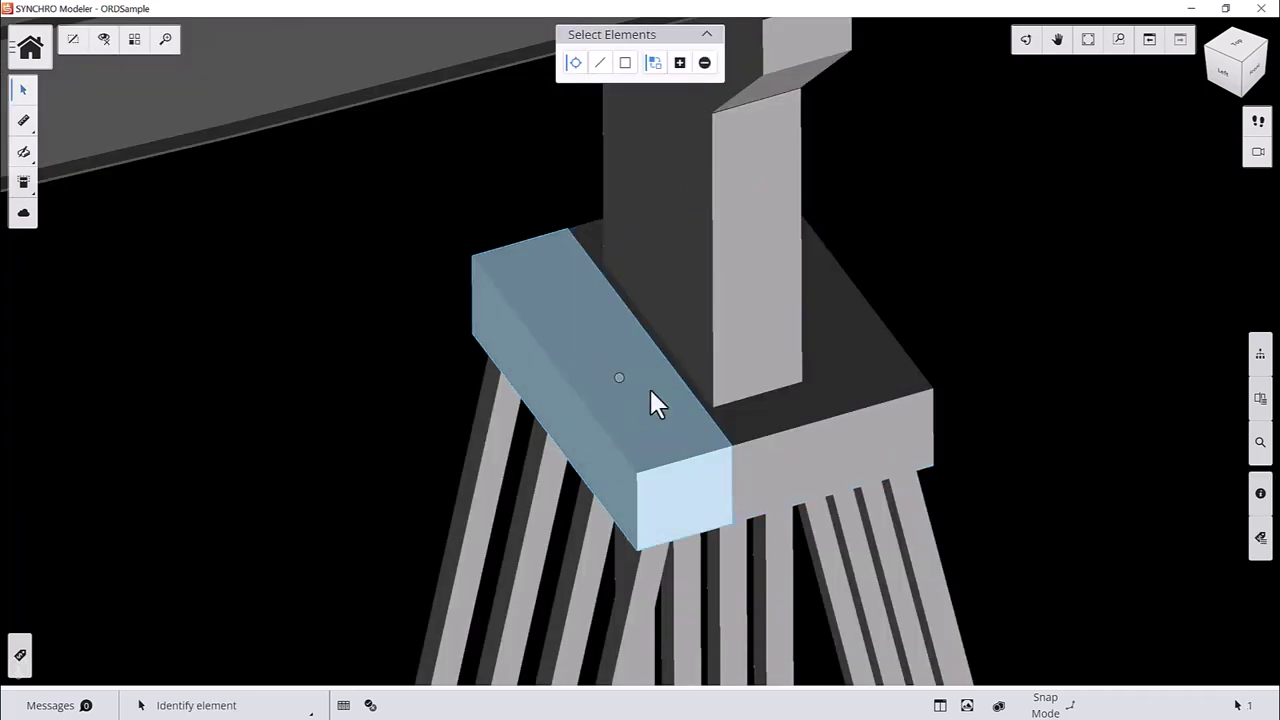
pyautogui.click(886, 408)
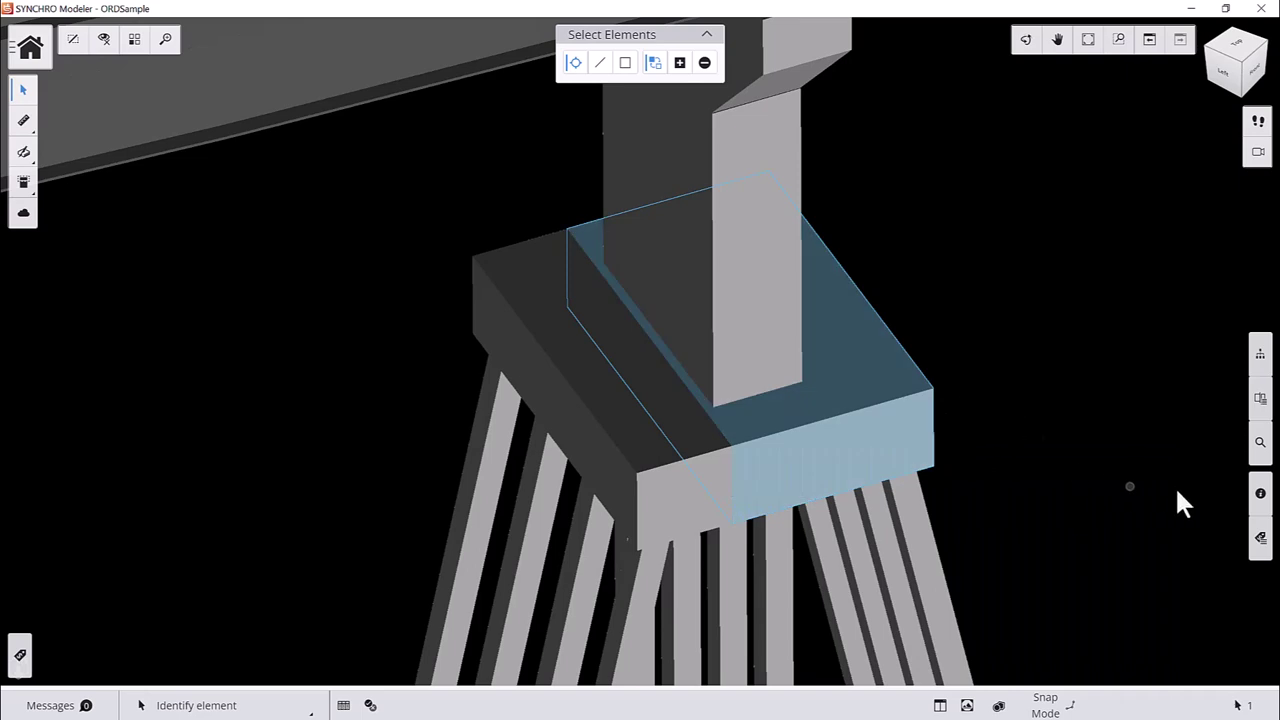
pyautogui.click(1261, 495)
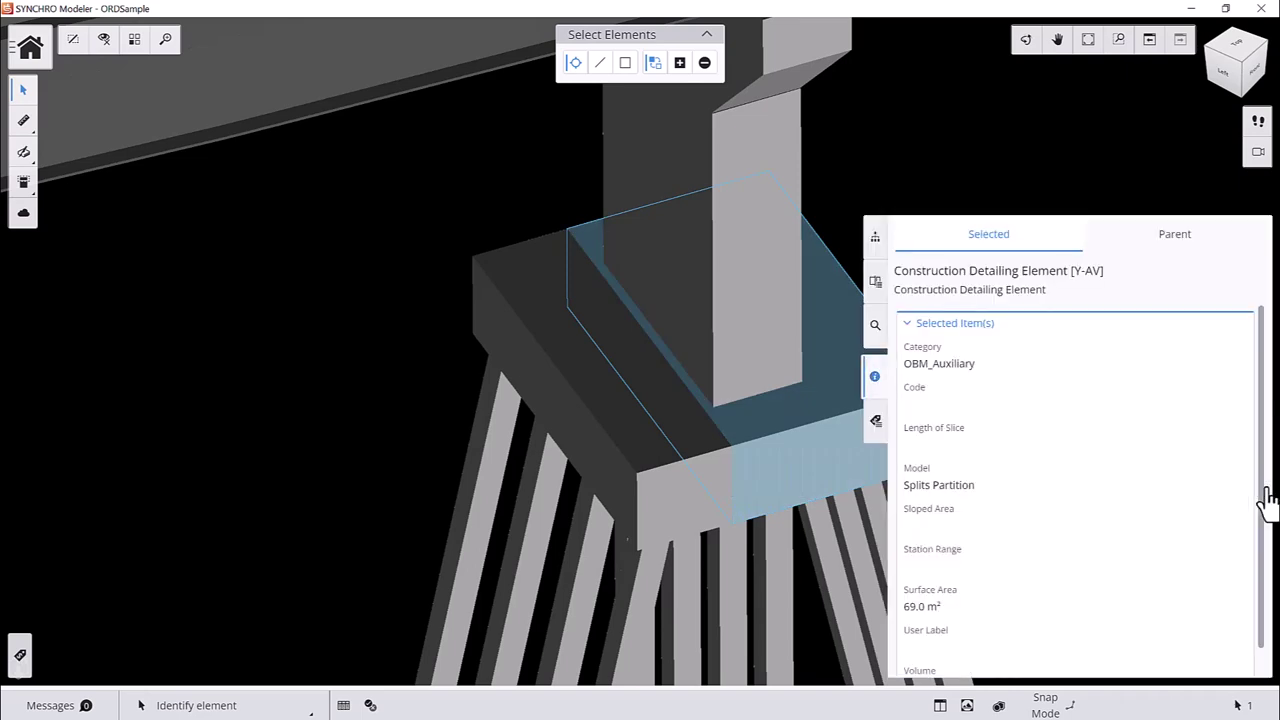
pyautogui.click(875, 380)
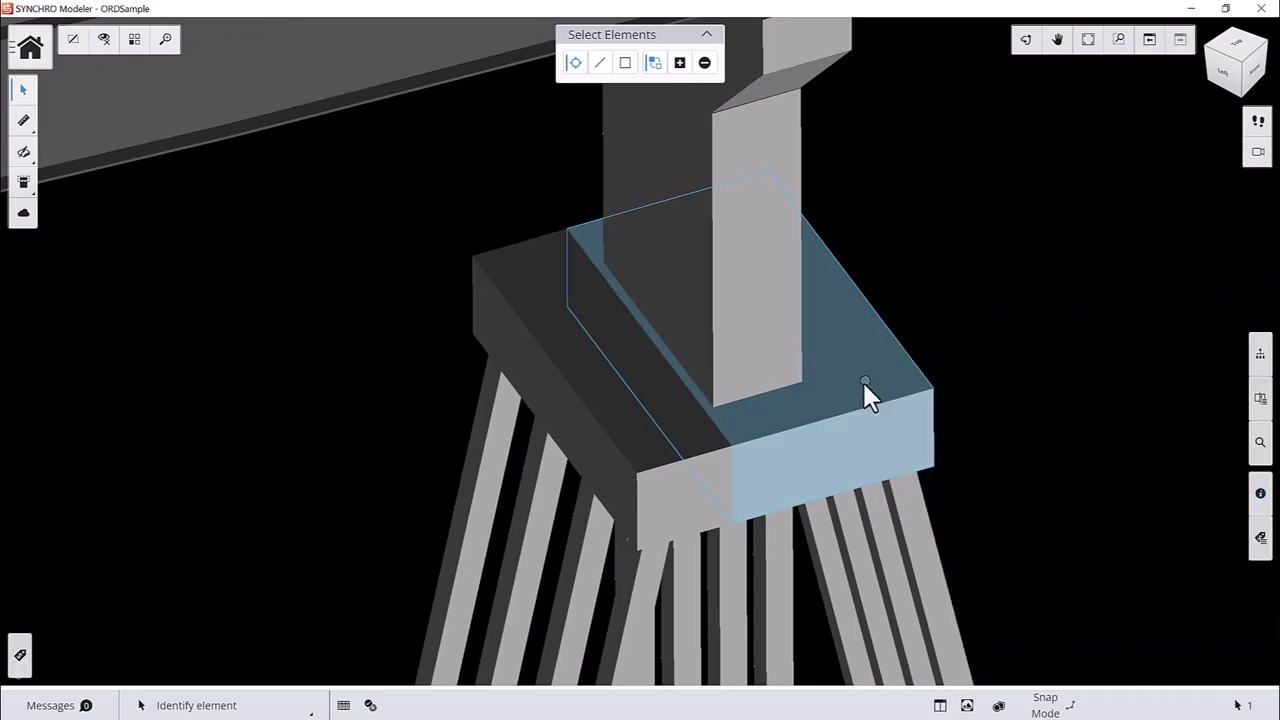
# Split the screen into two views and inspect the original footing's properties in the right view
pyautogui.click(940, 706)
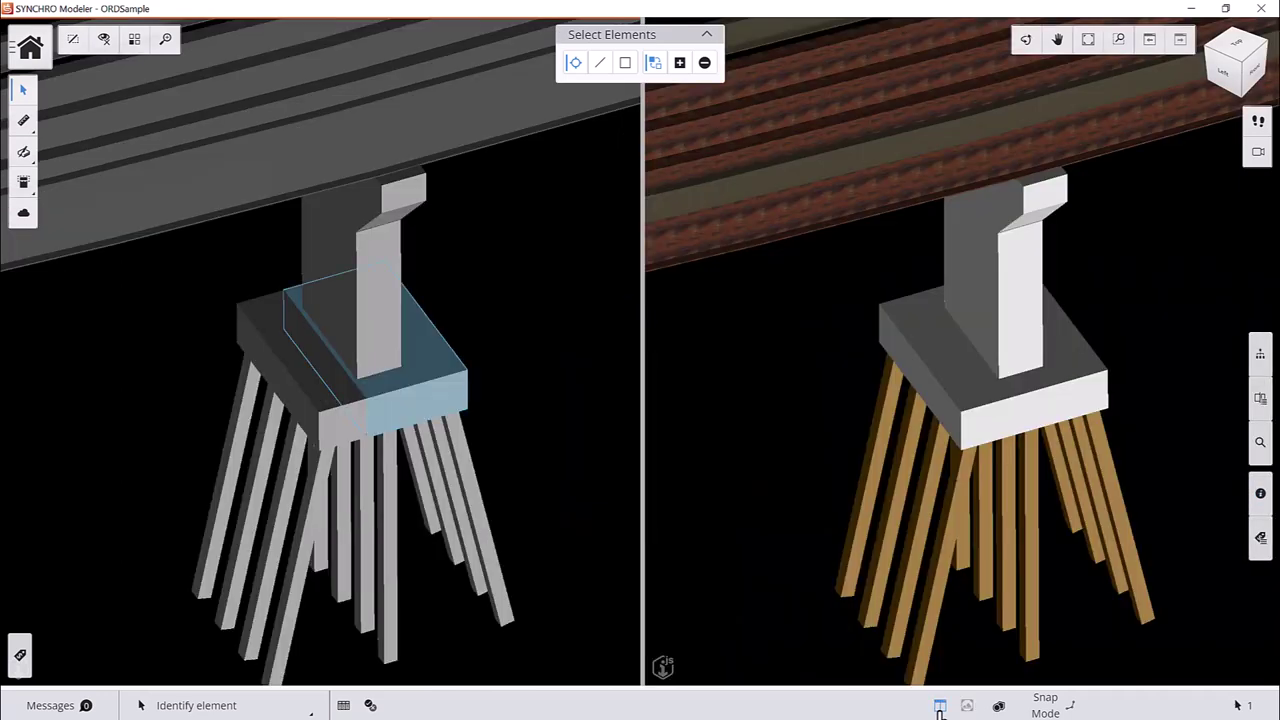
pyautogui.click(966, 433)
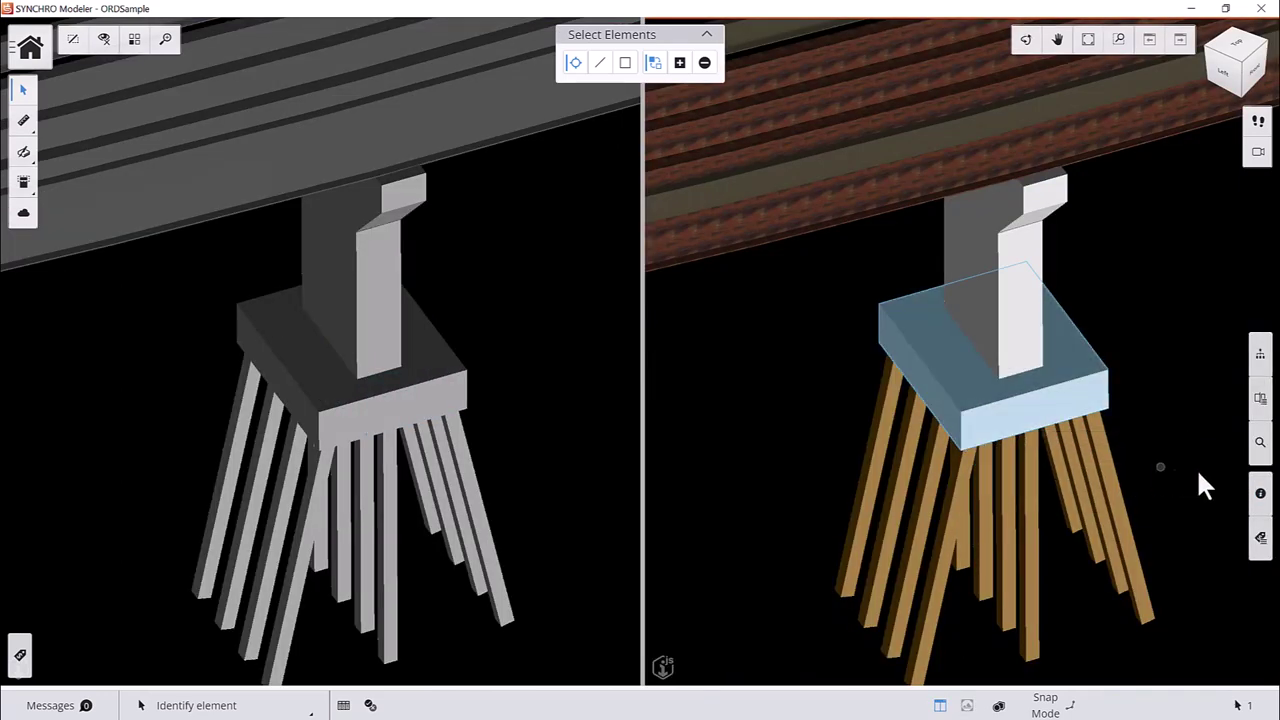
pyautogui.click(1260, 494)
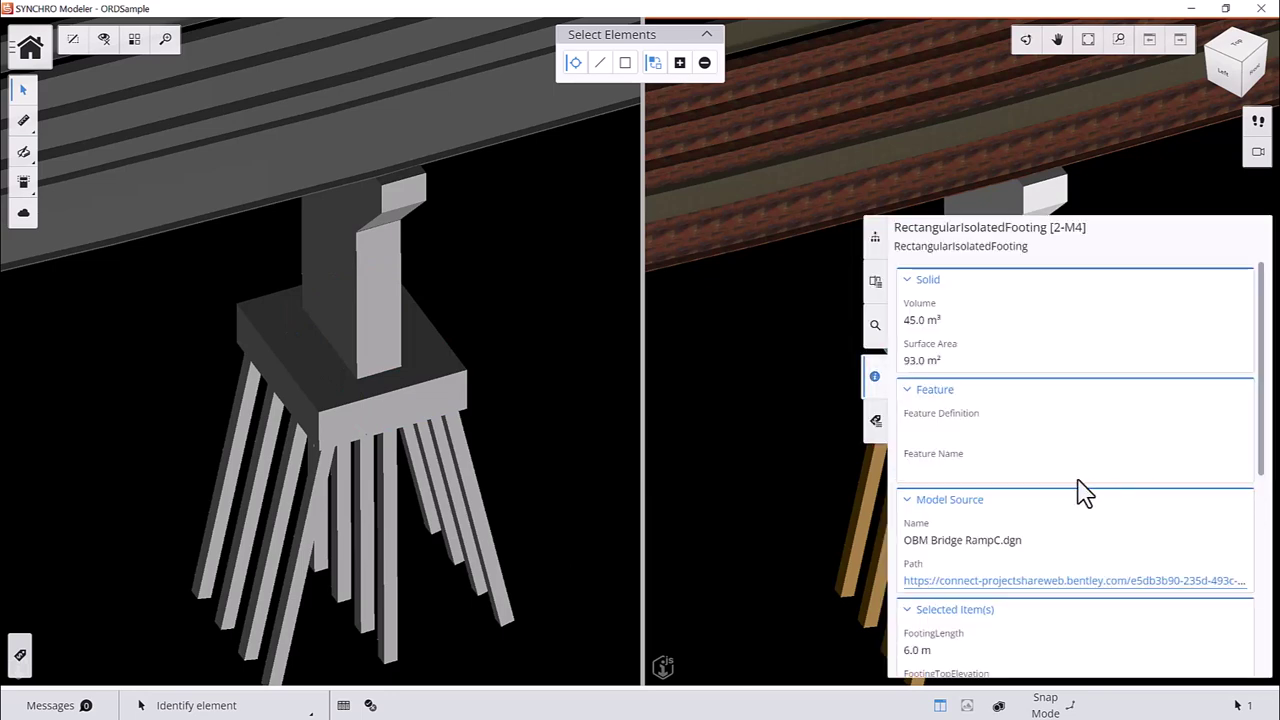
pyautogui.click(873, 390)
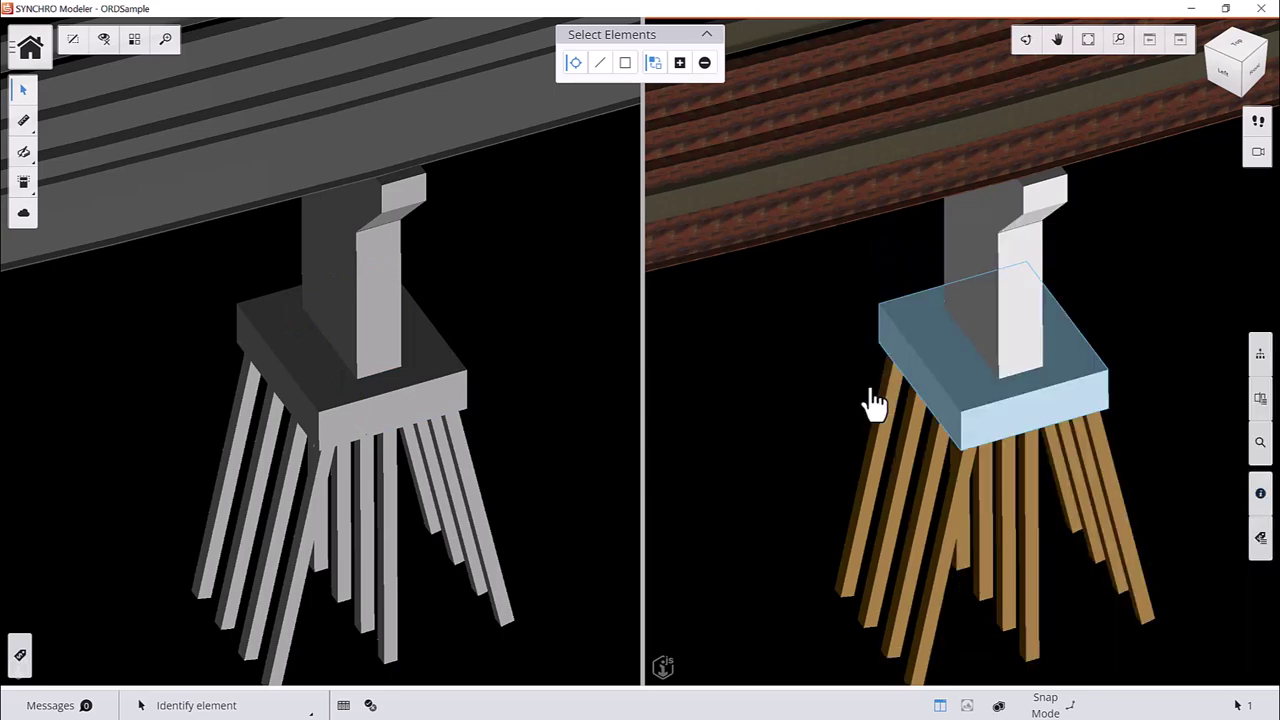